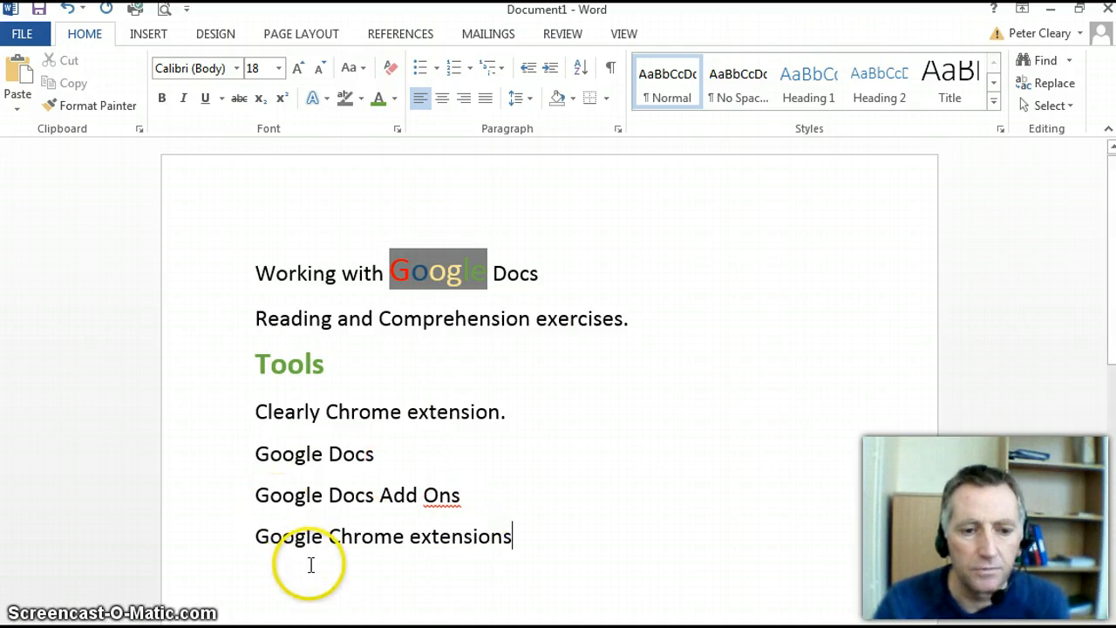
Switch to Chrome and examine the Irish Examiner article on towns worst hit by recession, including its headline, photo and body text.
key(alt+Tab)
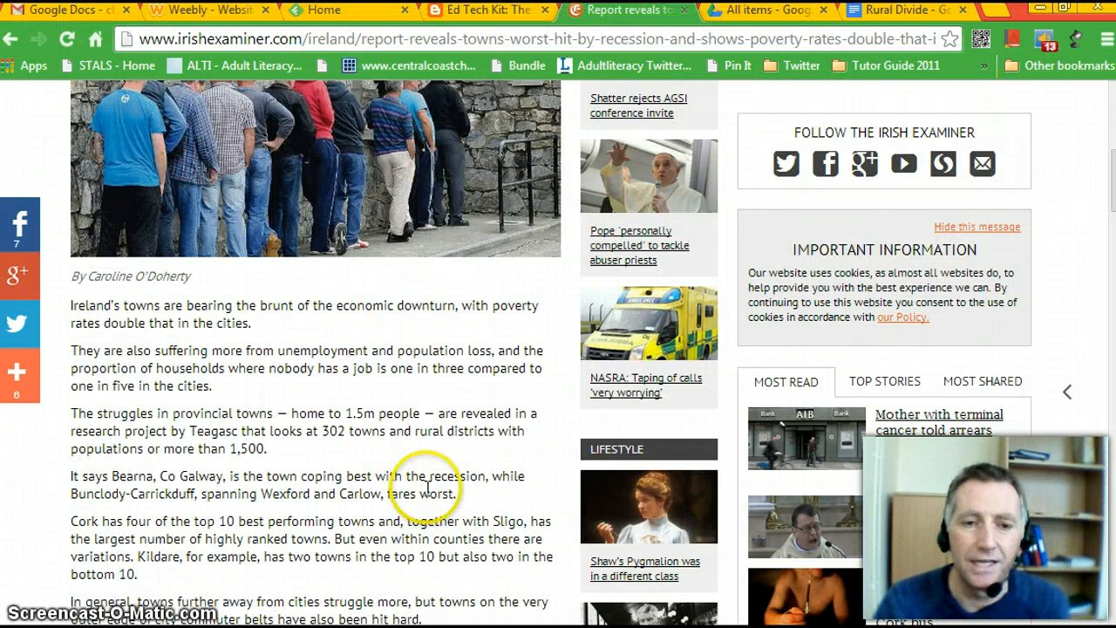
scroll(425, 489, up, 3)
scroll(418, 491, down, 3)
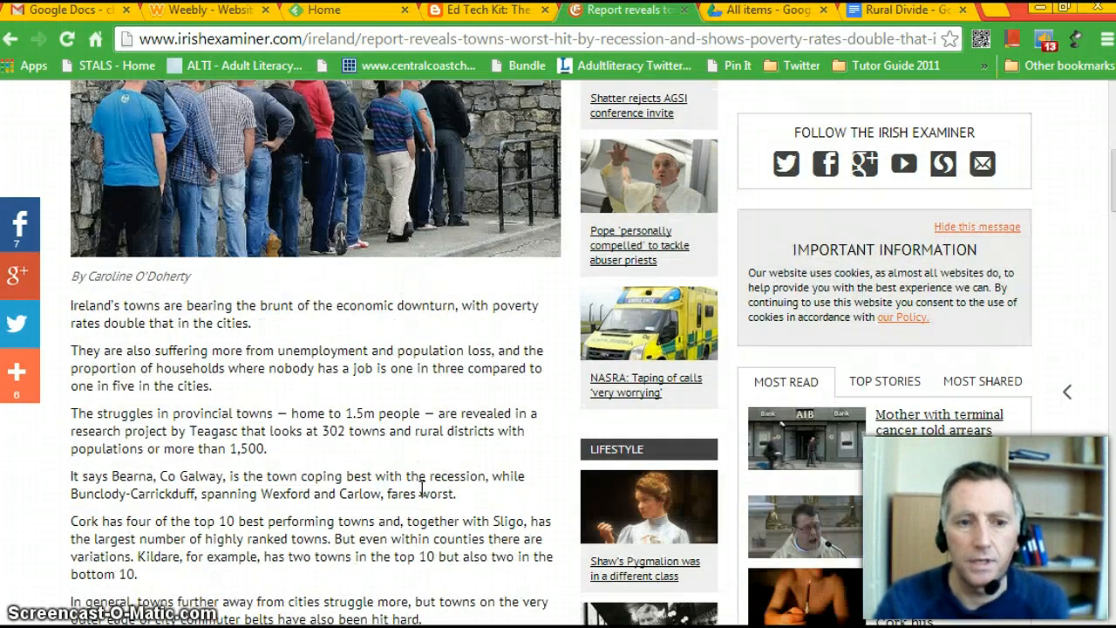
scroll(421, 497, up, 3)
mouse_move(488, 427)
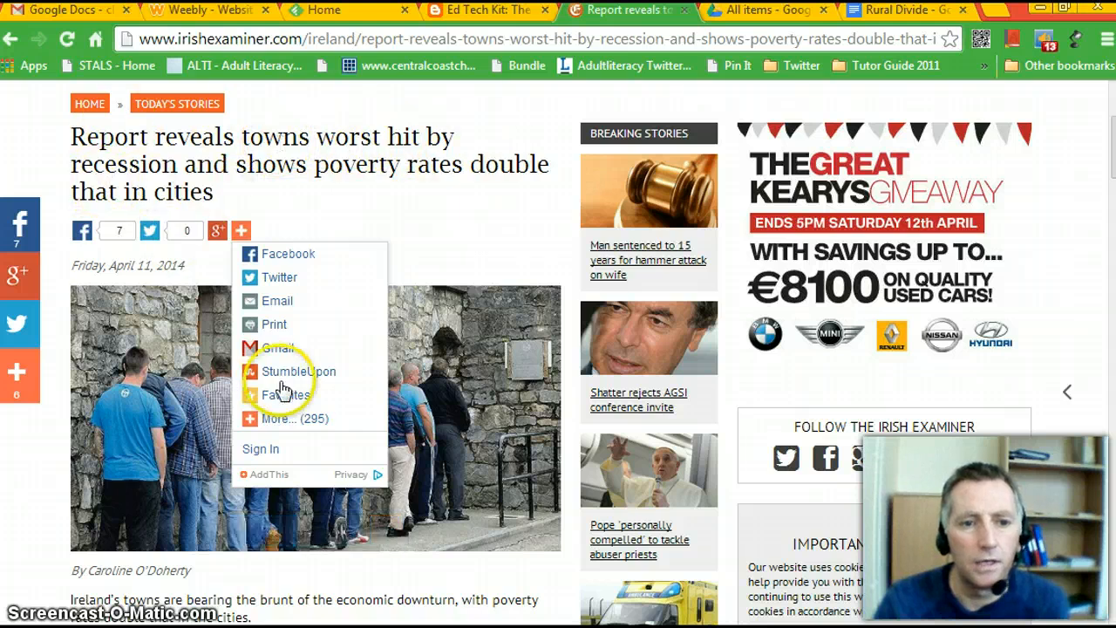
scroll(469, 423, down, 6)
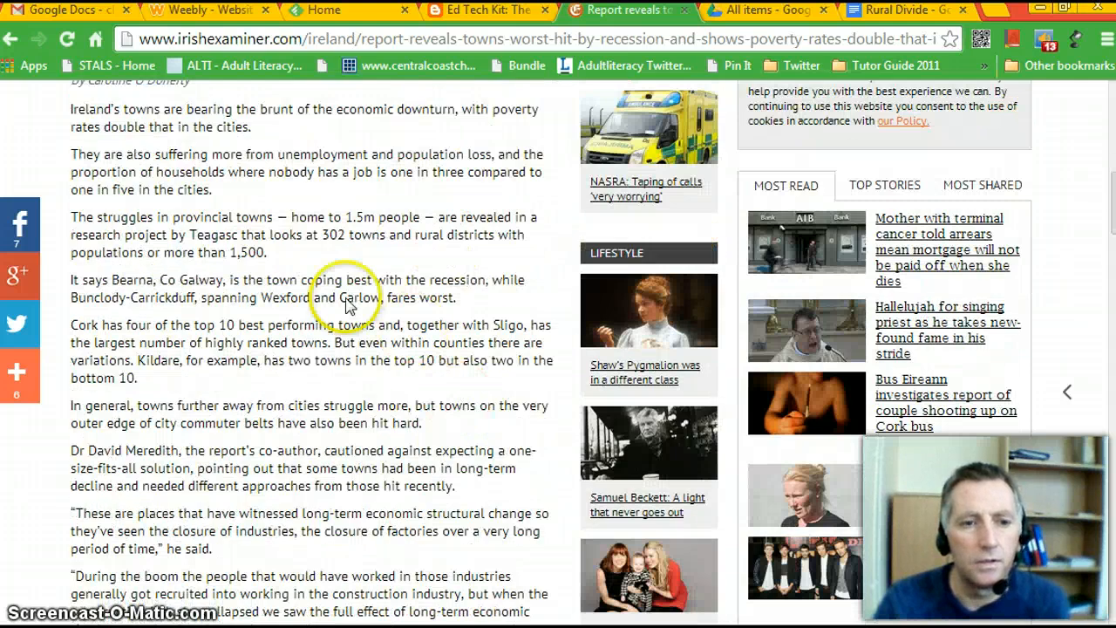
scroll(144, 233, up, 5)
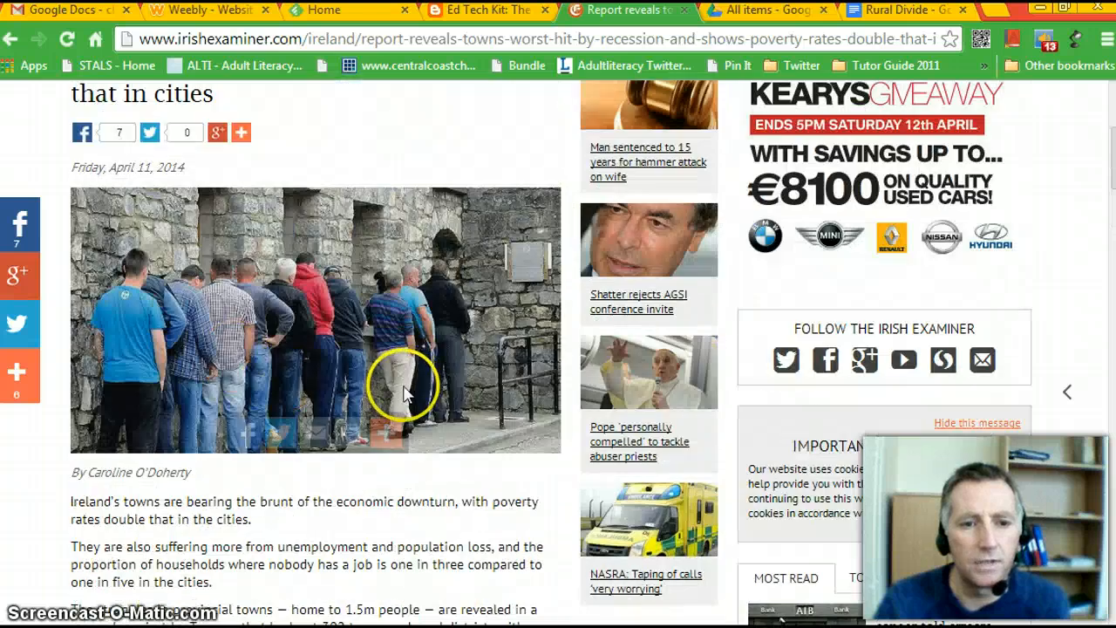
scroll(403, 394, down, 2)
scroll(404, 394, down, 2)
scroll(451, 381, up, 6)
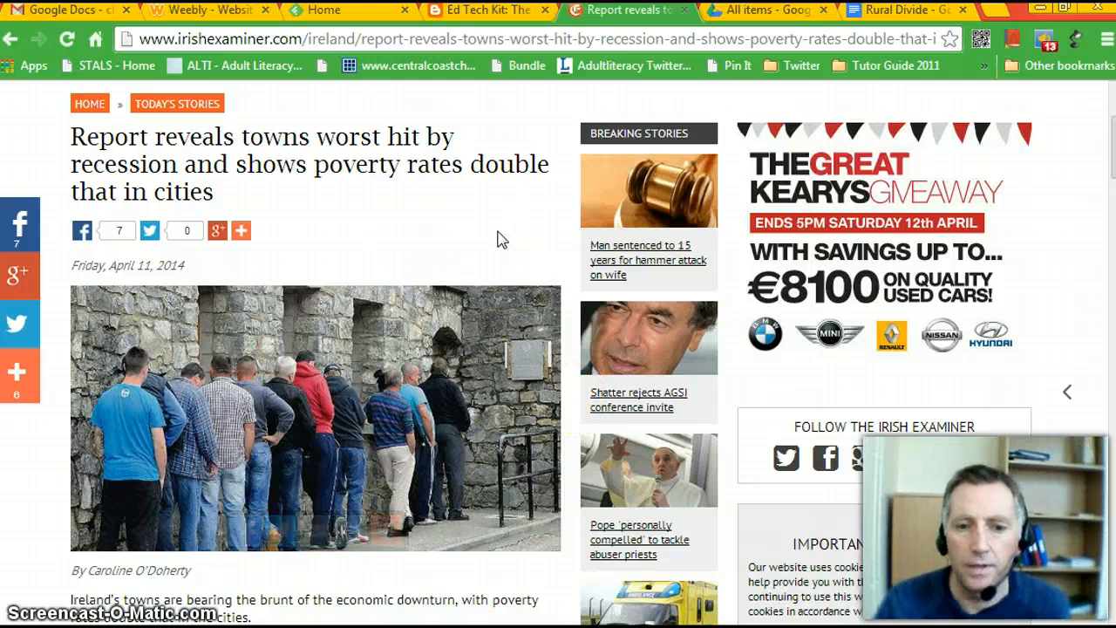
scroll(501, 248, down, 1)
scroll(499, 250, down, 1)
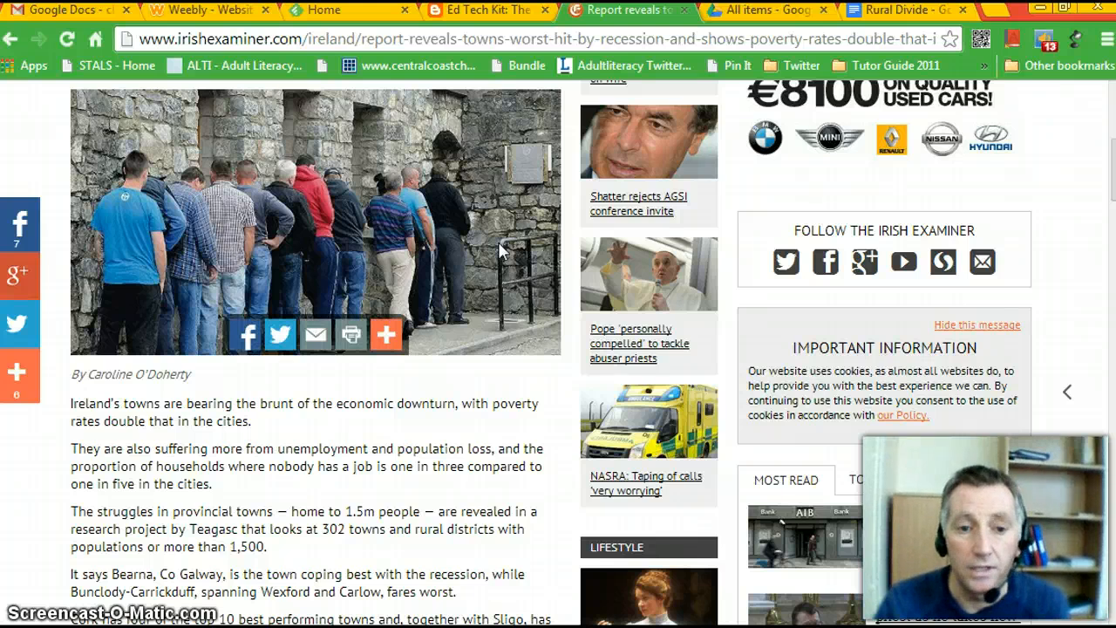
scroll(500, 251, up, 1)
scroll(498, 253, up, 1)
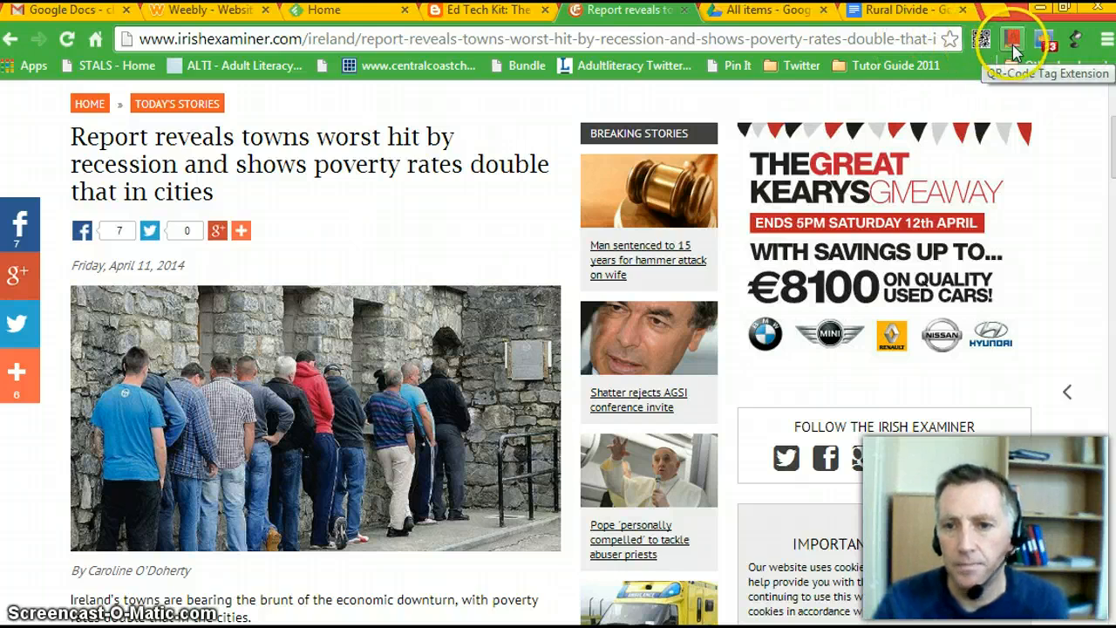
Open the Irish Examiner article in the Clearly extension's simplified reading view.
click(982, 42)
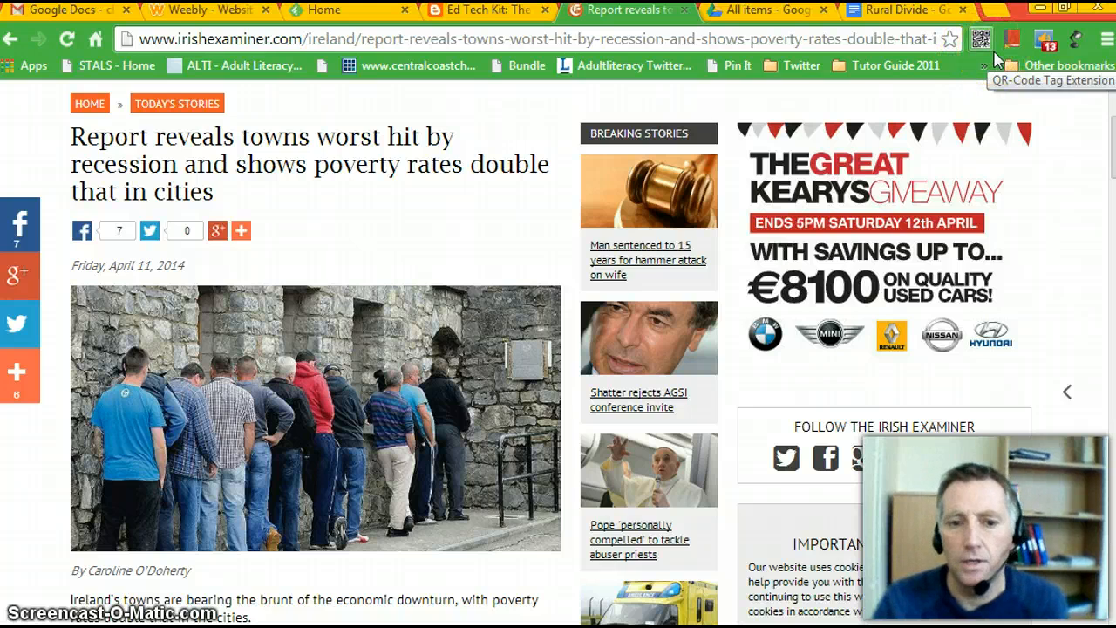
click(1079, 41)
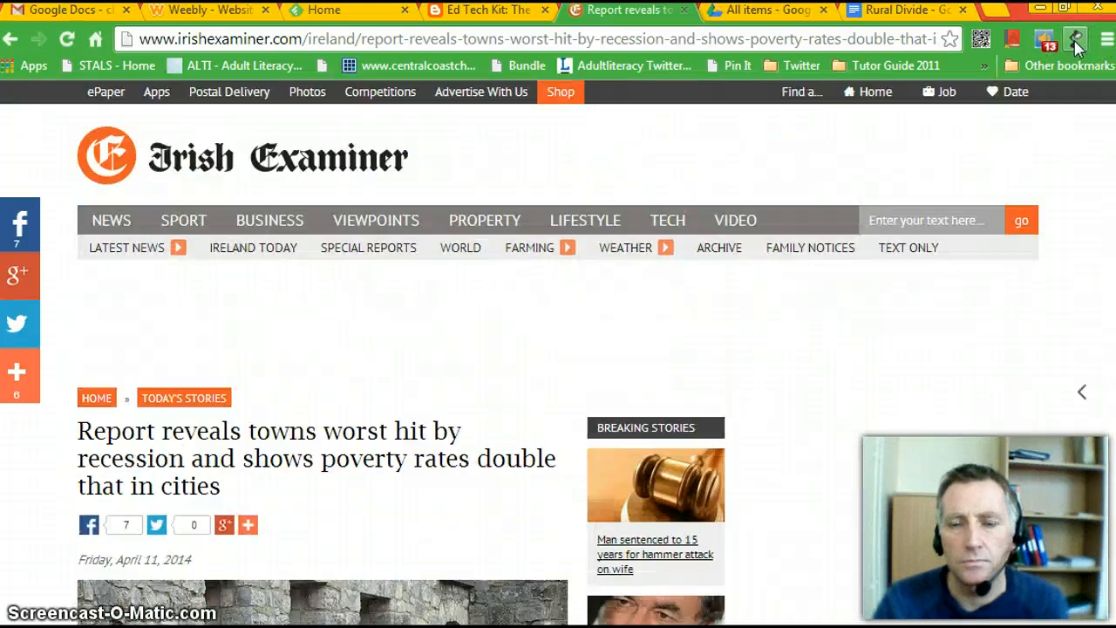
click(1075, 41)
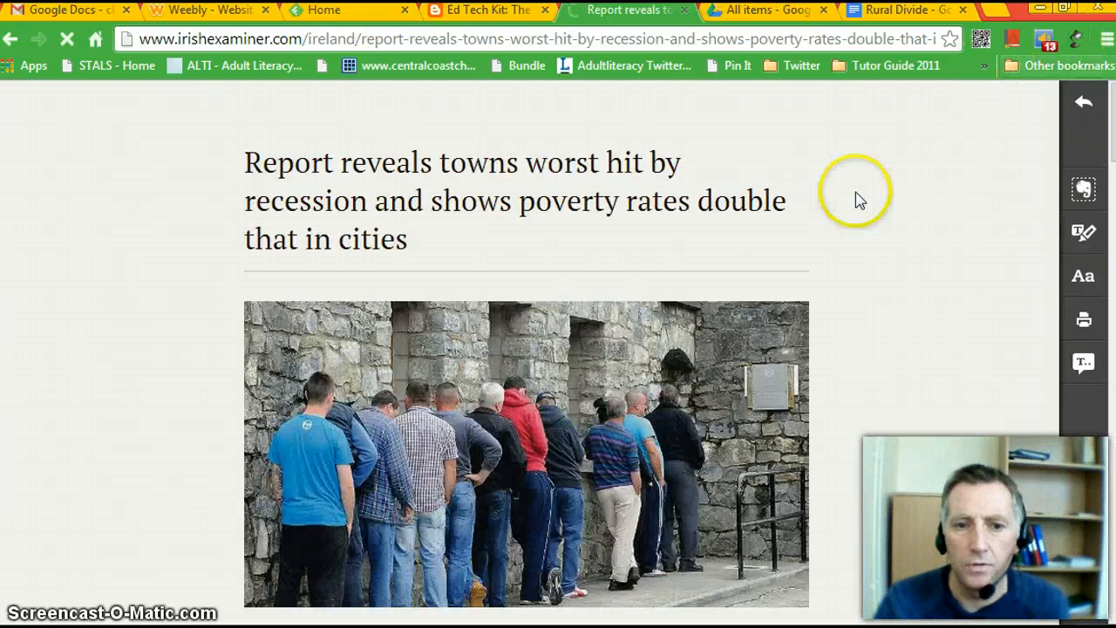
Review the decluttered article in the reading view, from its headline and photo through the body paragraphs.
scroll(716, 254, down, 10)
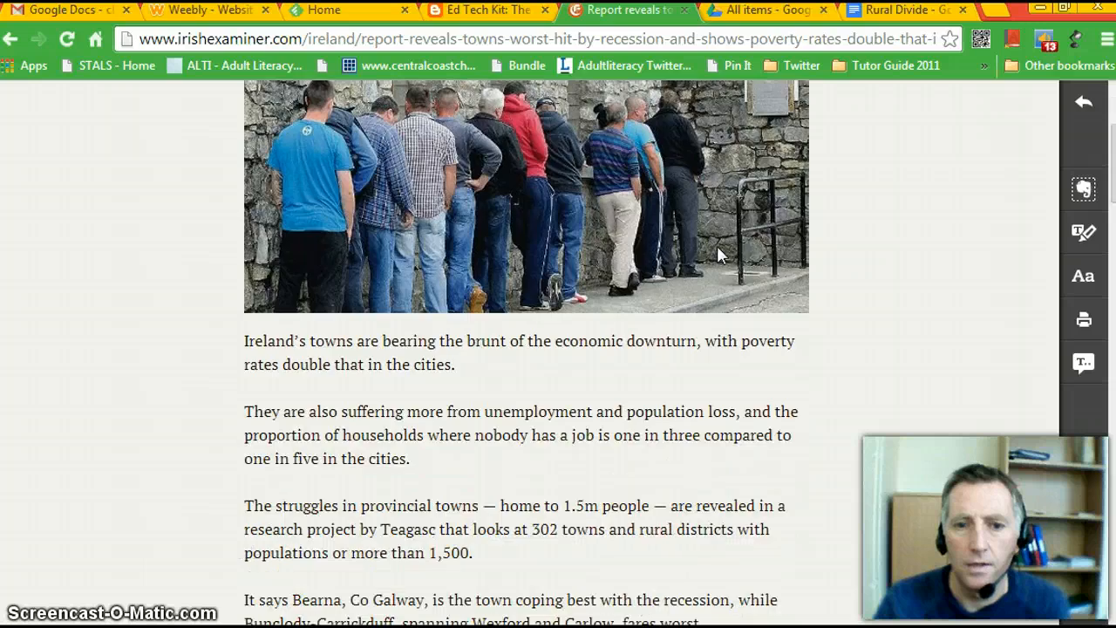
scroll(717, 253, down, 1)
scroll(717, 254, up, 8)
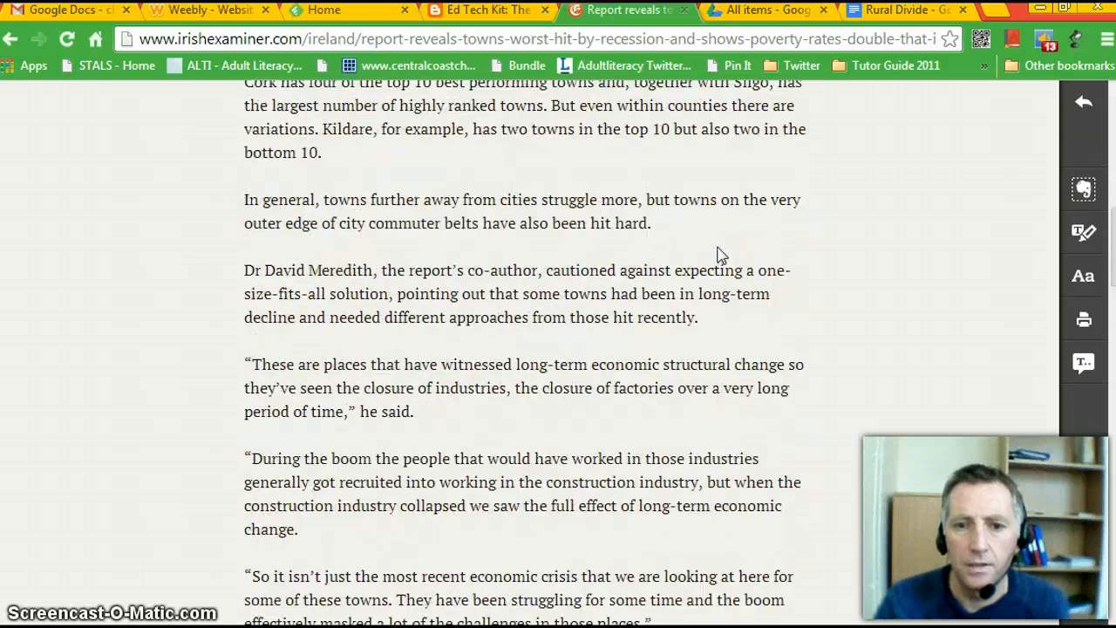
scroll(717, 250, up, 4)
scroll(717, 250, down, 6)
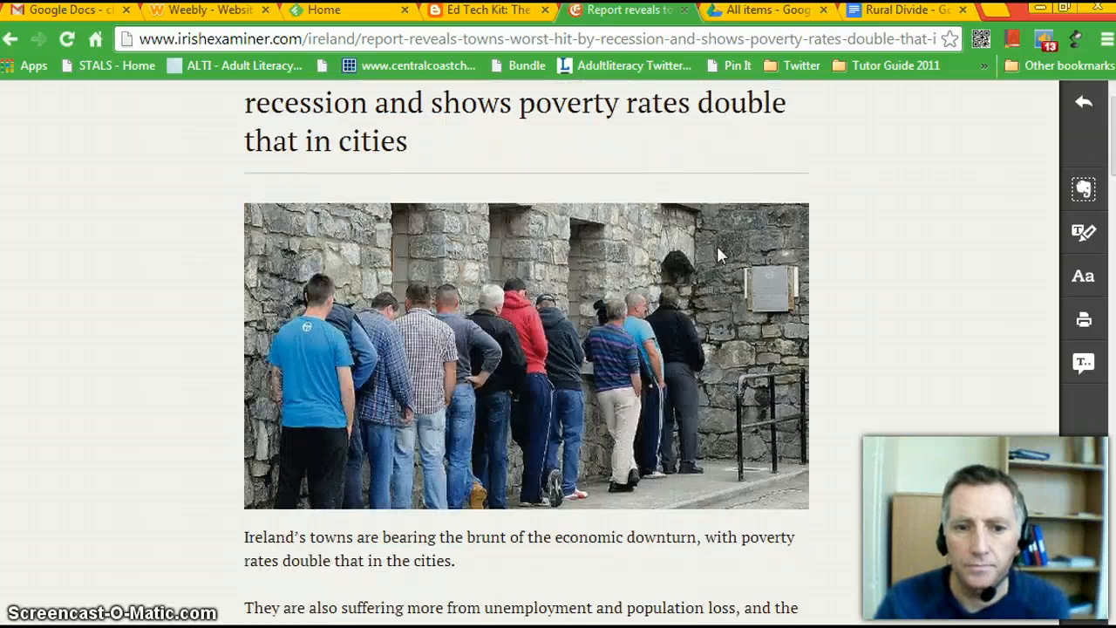
scroll(717, 253, down, 1)
scroll(718, 253, up, 3)
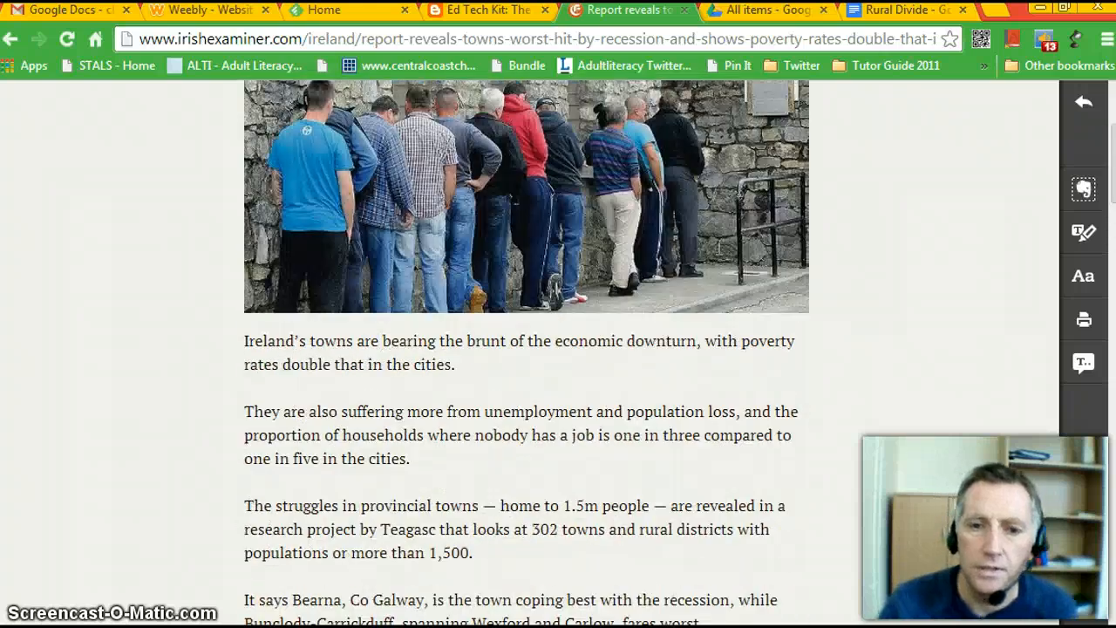
scroll(717, 253, up, 2)
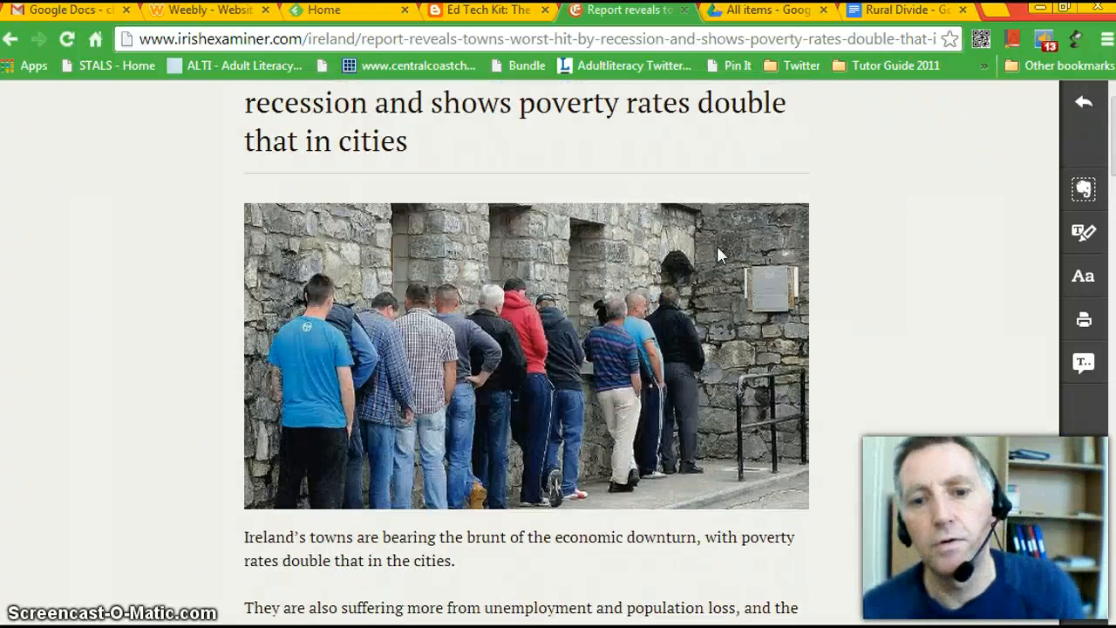
scroll(716, 253, up, 1)
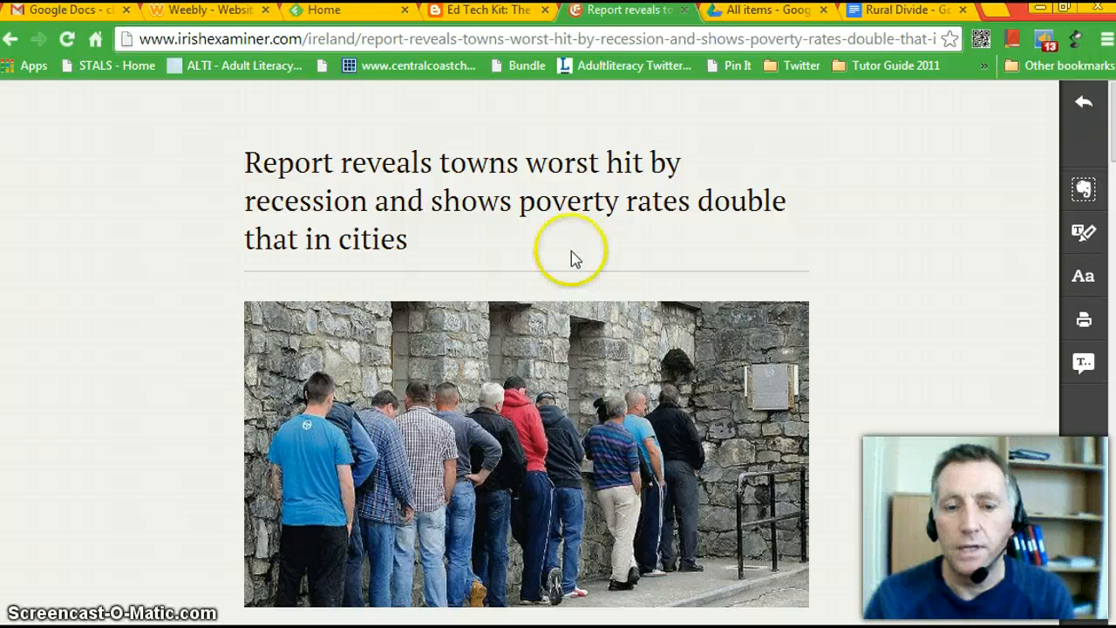
Switch to the Rural Divide document in Google Docs and examine its copied headline, photo and three paragraphs.
click(889, 13)
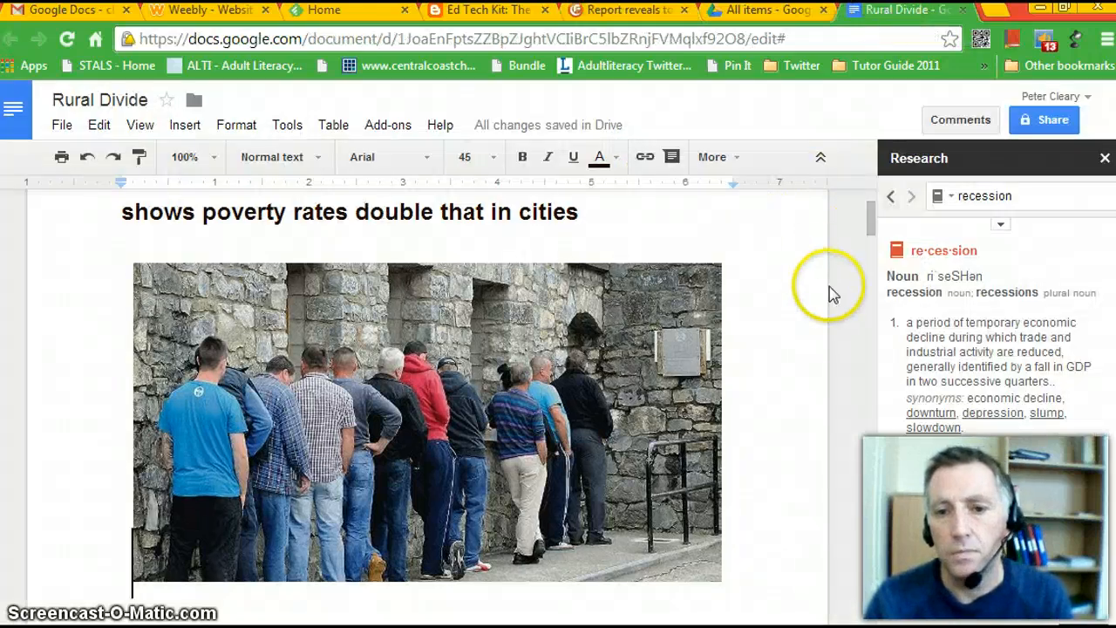
scroll(870, 226, up, 2)
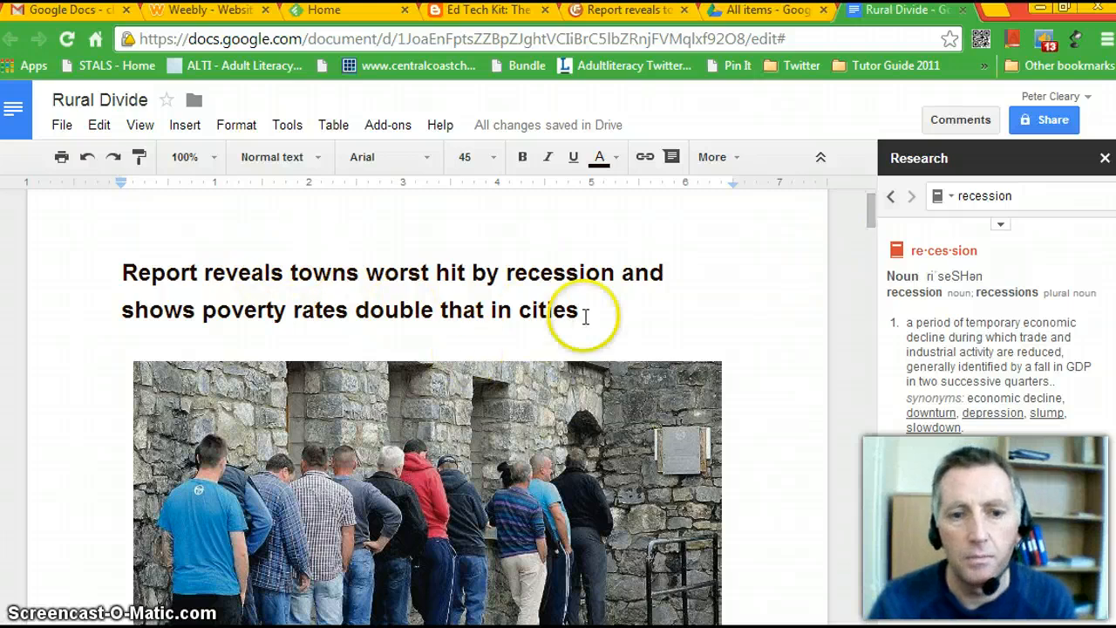
scroll(473, 294, down, 5)
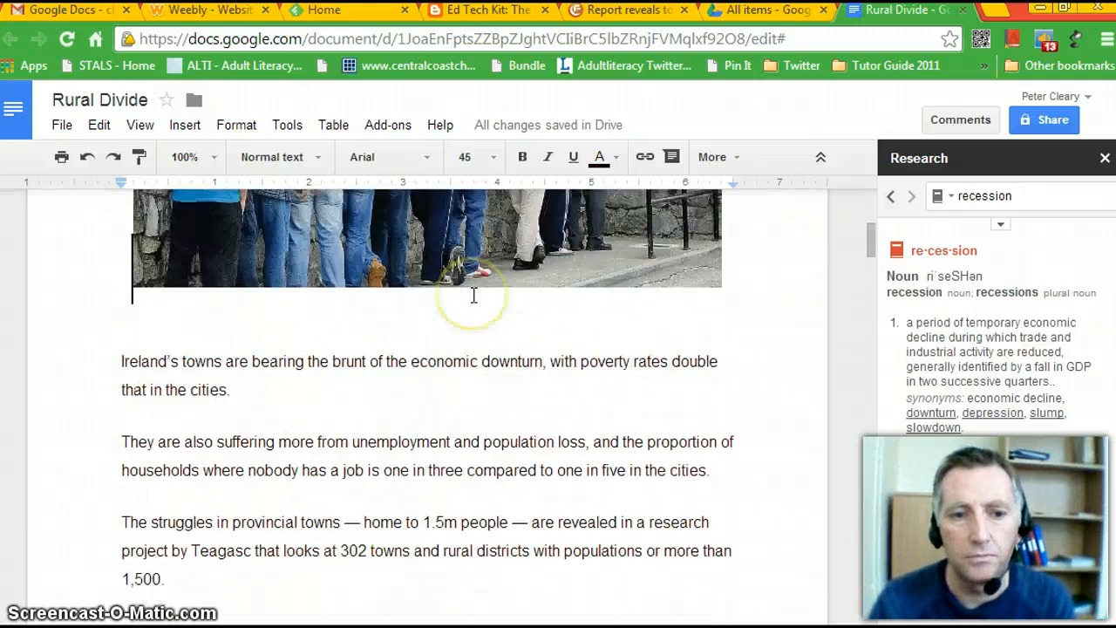
scroll(473, 294, up, 5)
scroll(473, 294, up, 1)
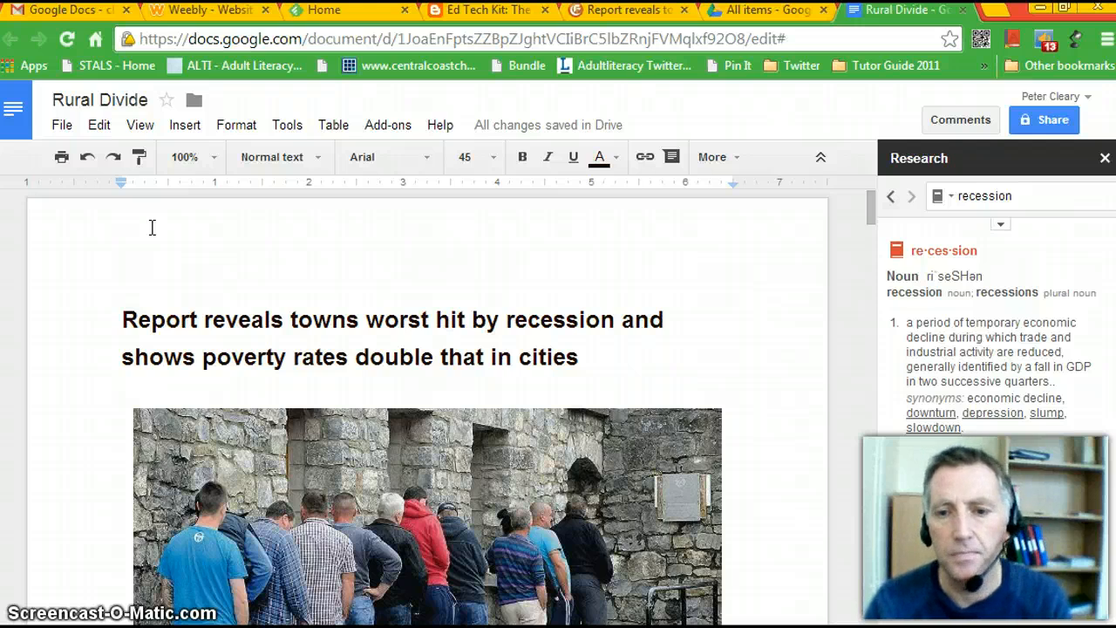
scroll(668, 284, down, 5)
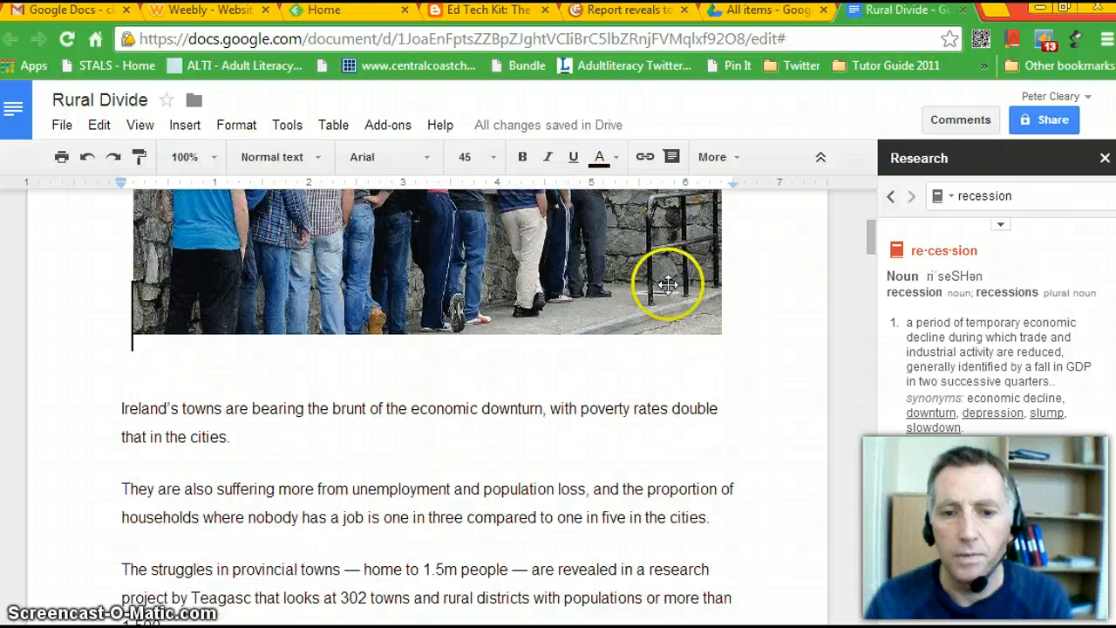
scroll(668, 284, up, 5)
scroll(668, 284, down, 5)
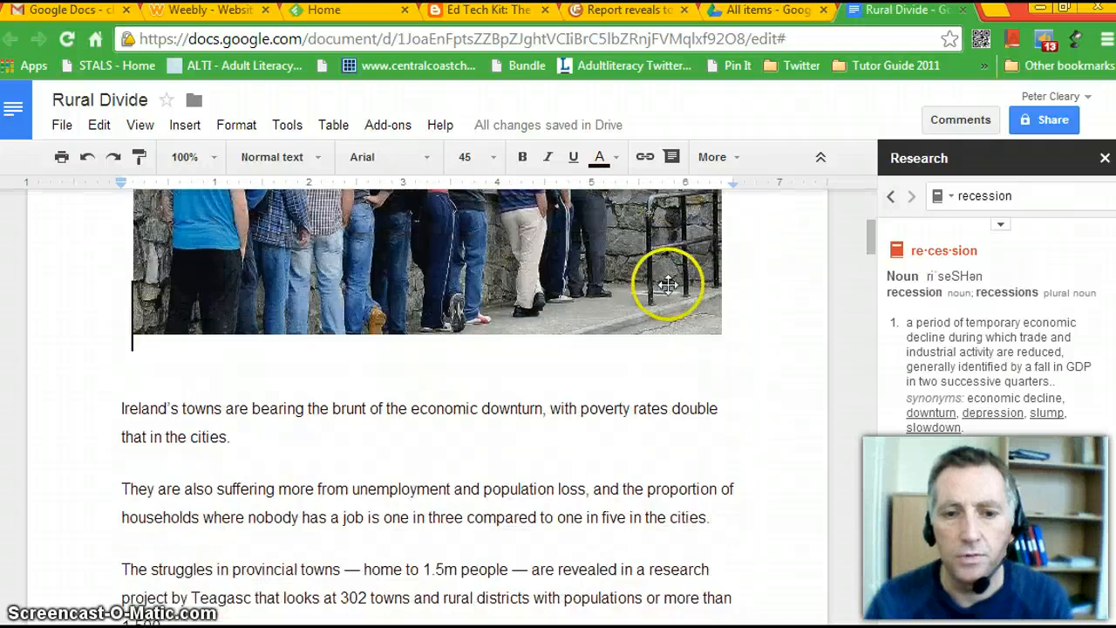
scroll(667, 284, down, 5)
scroll(668, 284, up, 2)
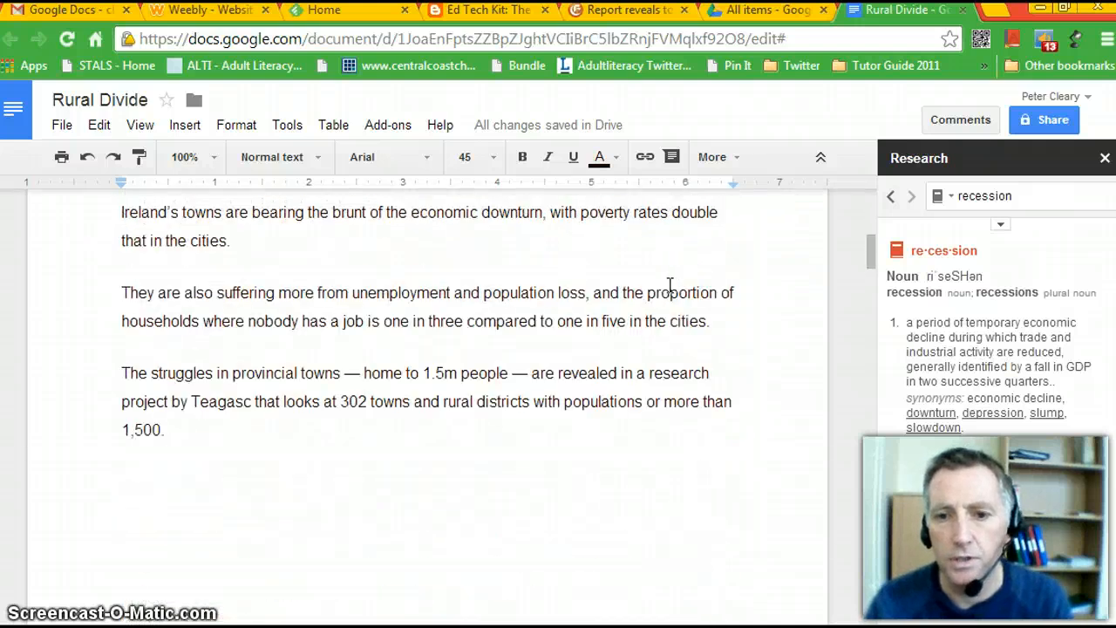
scroll(668, 284, up, 3)
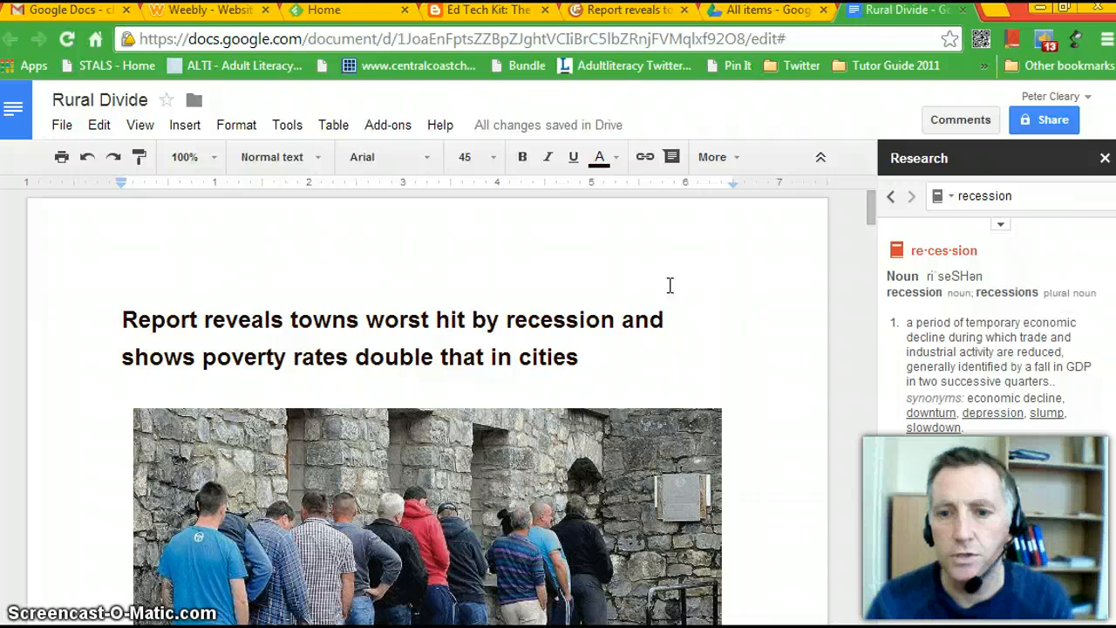
Close the Research pane and run the iSpeech extension on the first two paragraphs below the photo, dismissing its player at the end.
click(1105, 161)
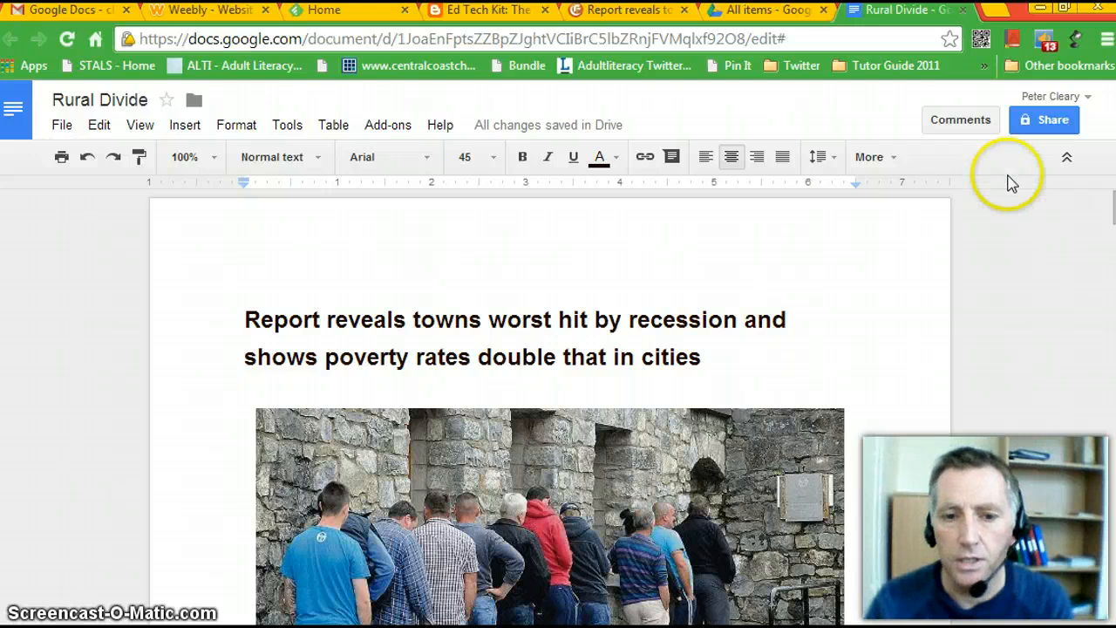
scroll(864, 279, down, 3)
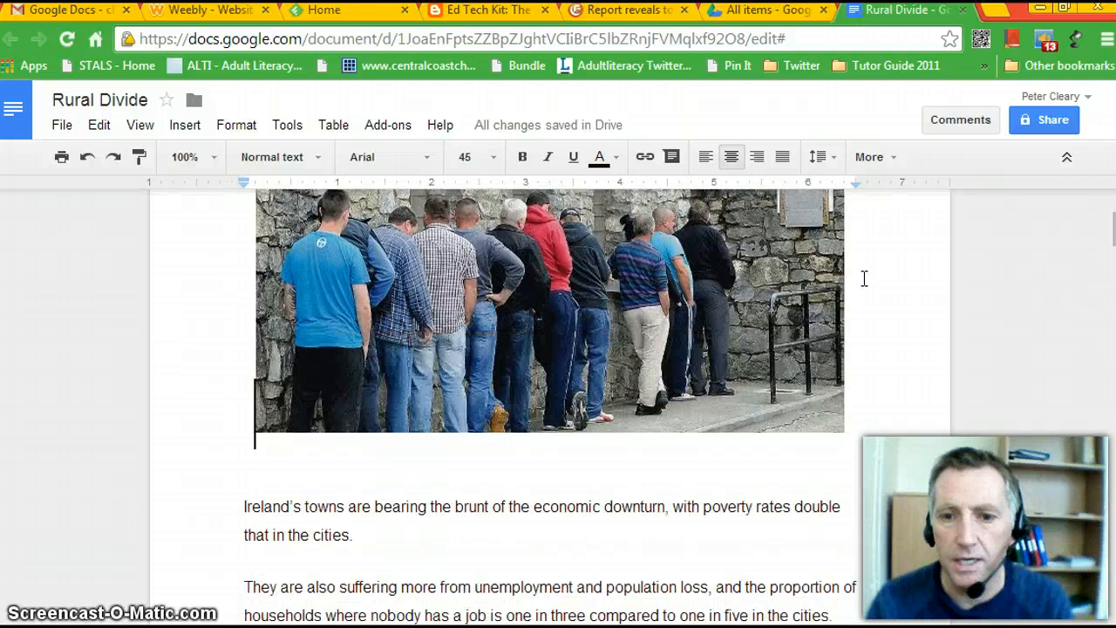
scroll(864, 278, down, 1)
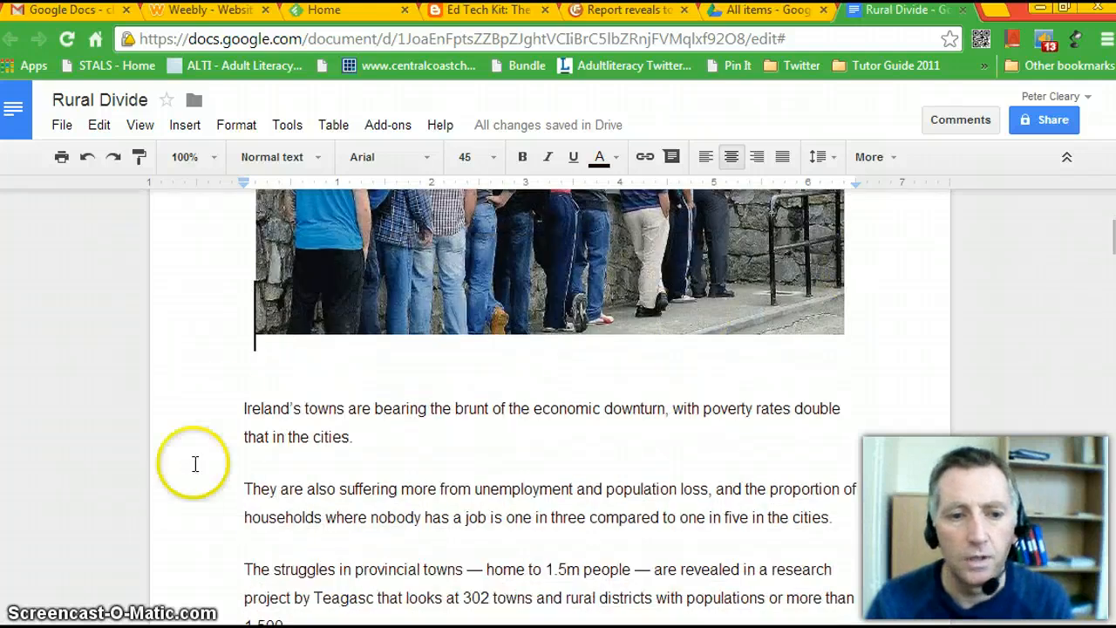
click(244, 409)
drag(340, 434, 848, 542)
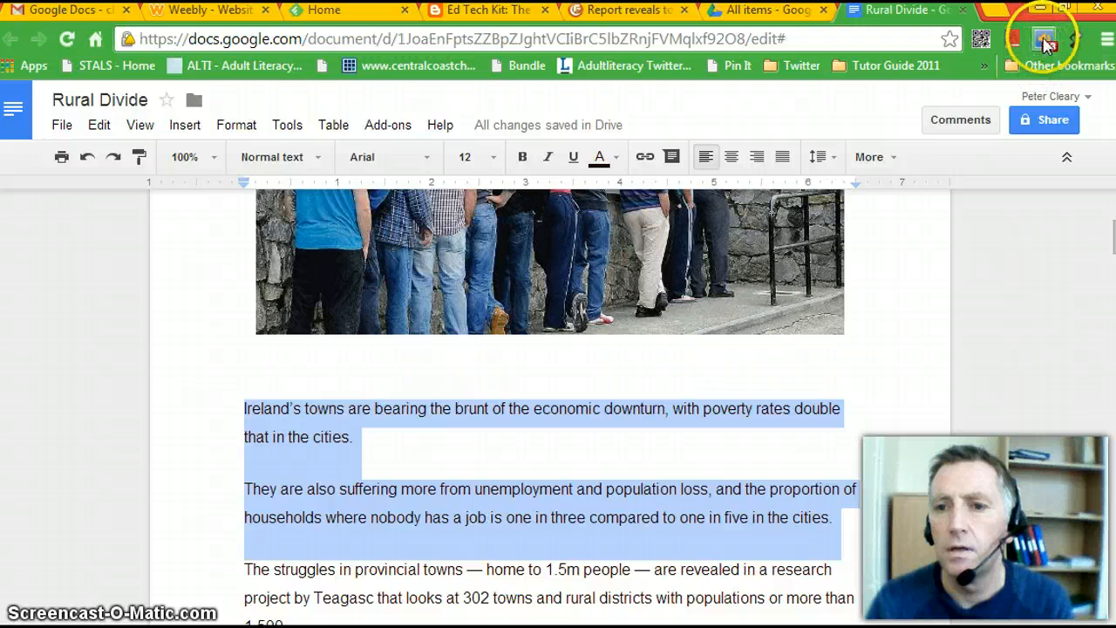
click(1046, 44)
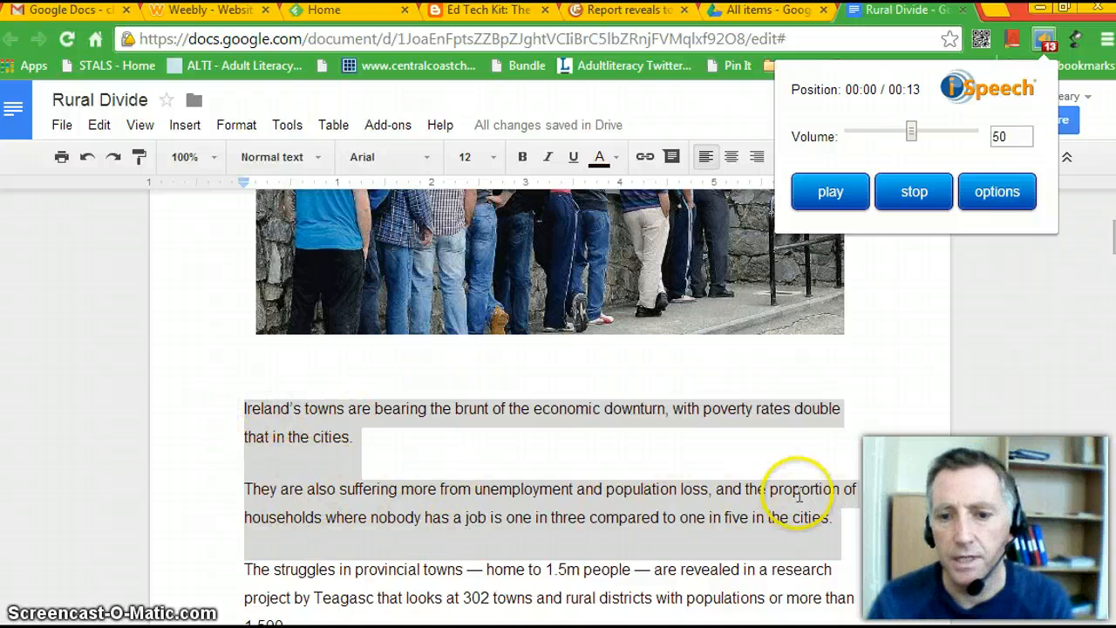
double_click(883, 327)
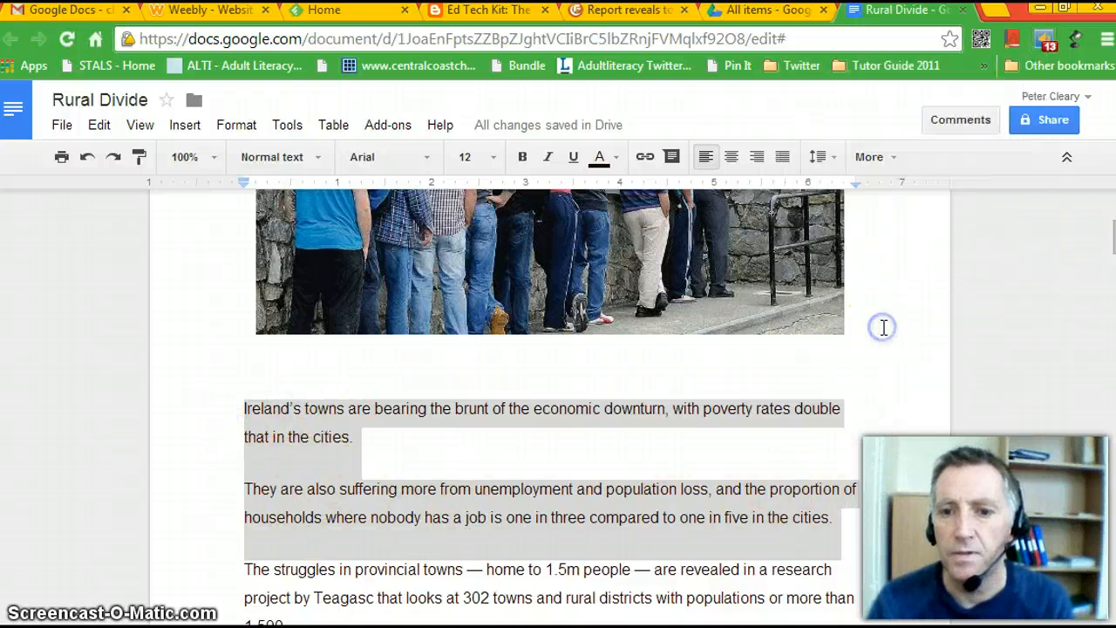
scroll(883, 329, down, 1)
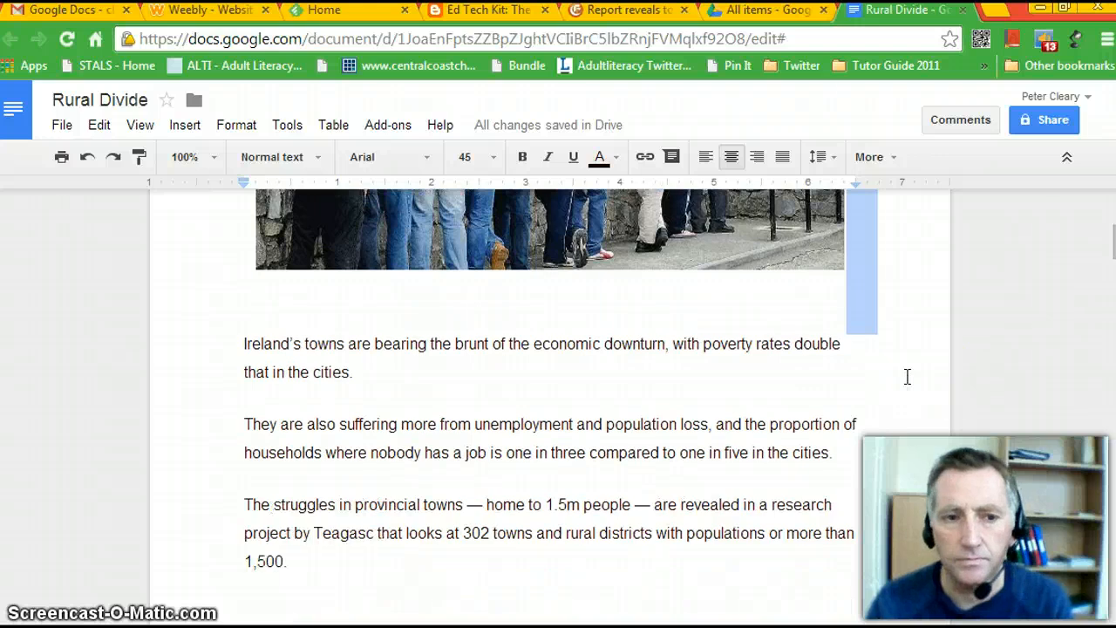
scroll(906, 375, up, 2)
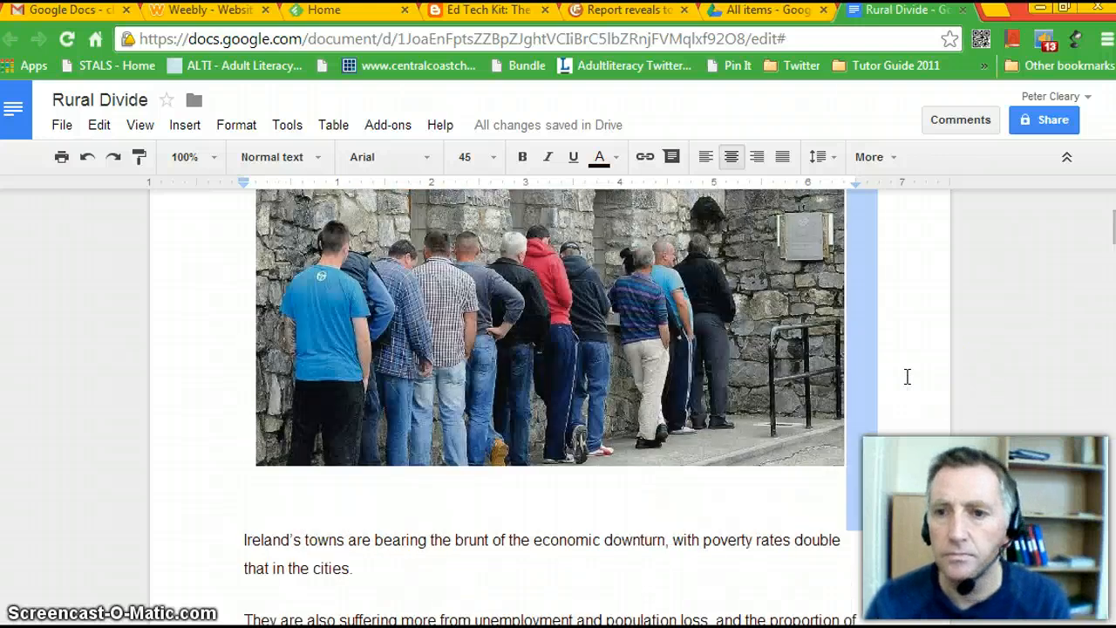
scroll(906, 376, up, 2)
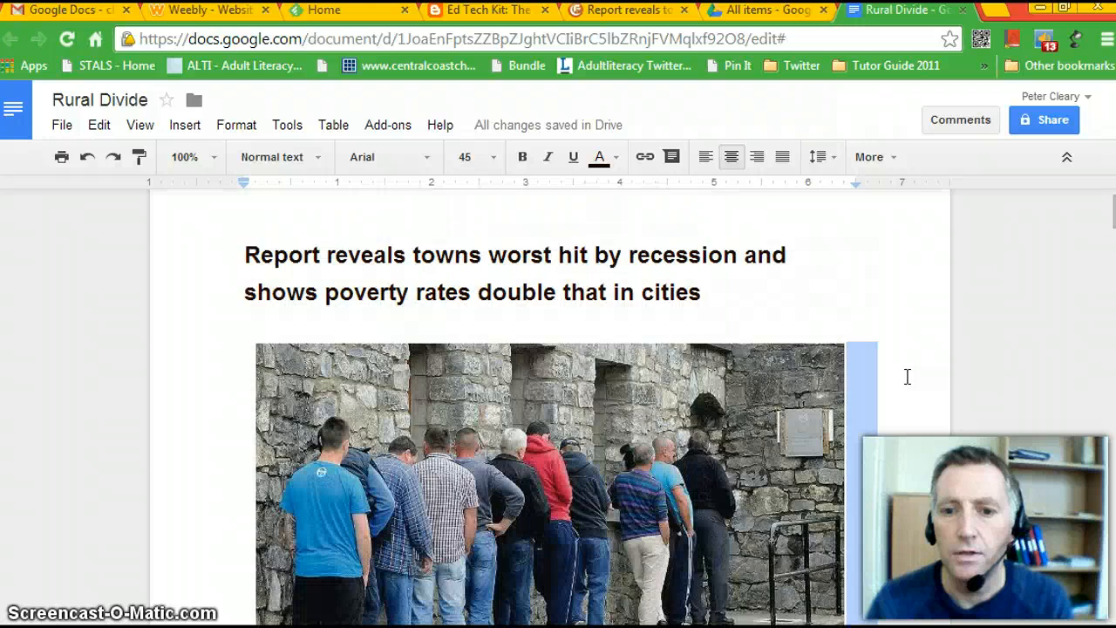
scroll(907, 376, down, 5)
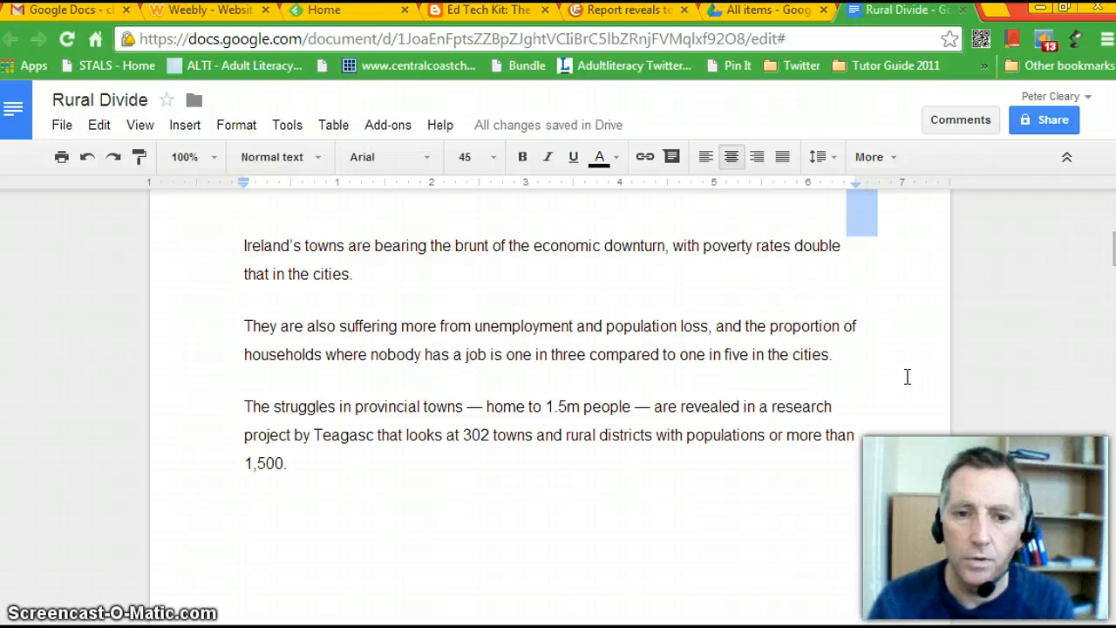
Look up the dictionary definition of "unemployment" from the second paragraph below the photo.
scroll(907, 376, up, 2)
scroll(907, 375, down, 2)
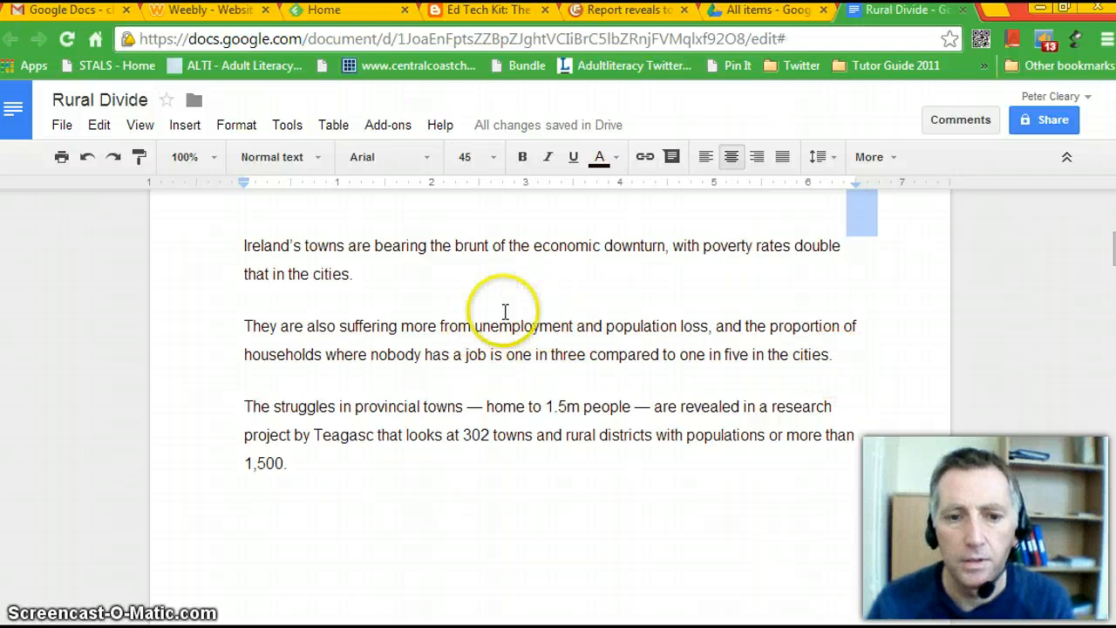
click(482, 325)
drag(482, 325, 564, 328)
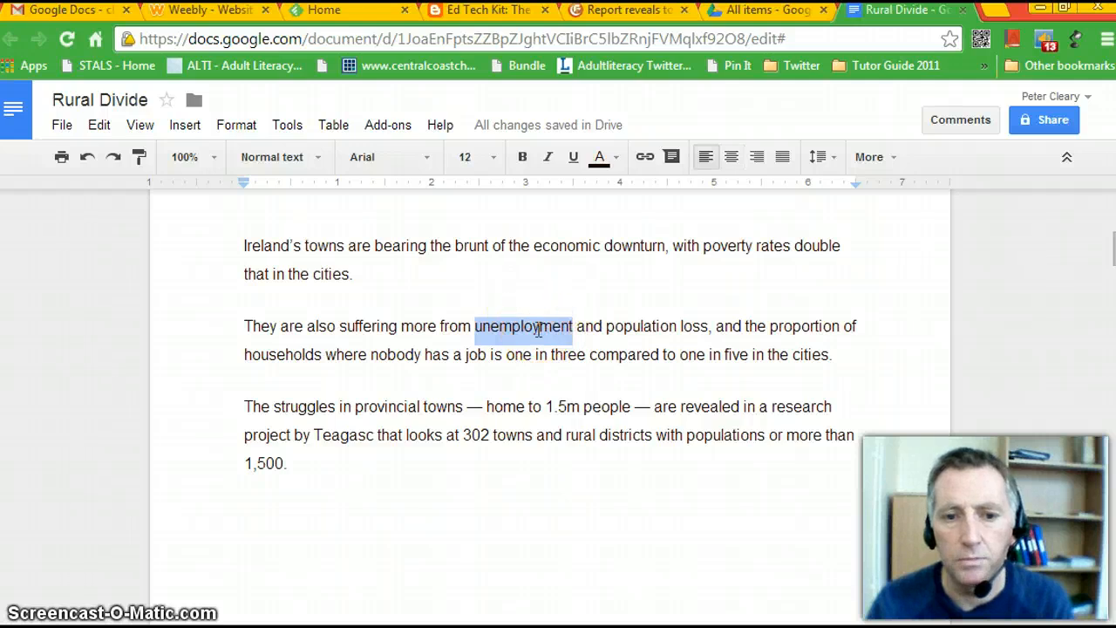
right_click(540, 334)
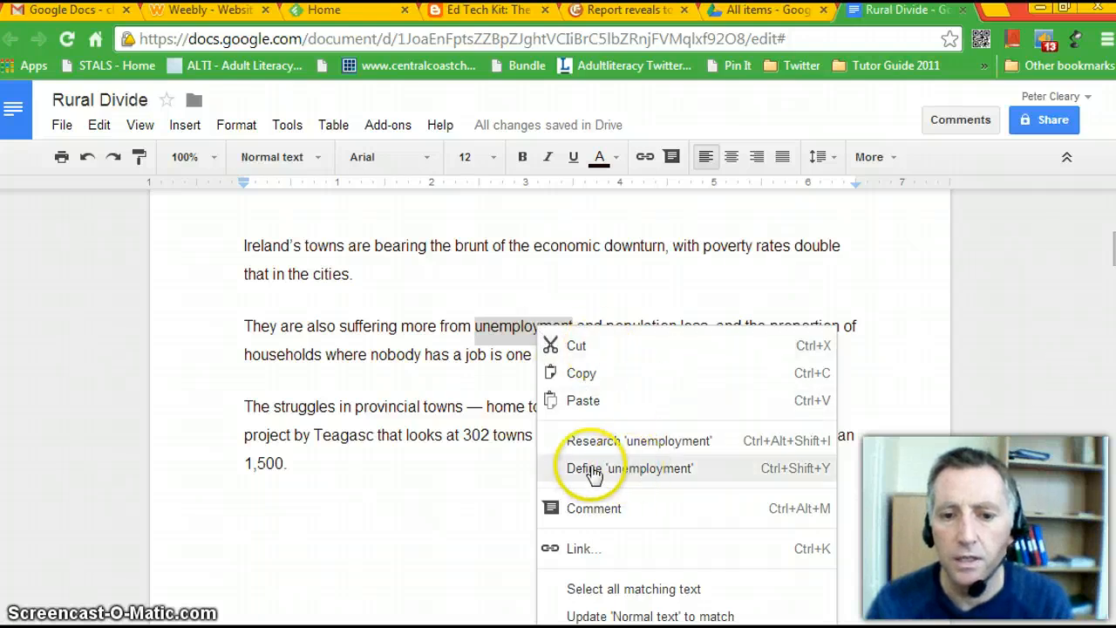
click(655, 475)
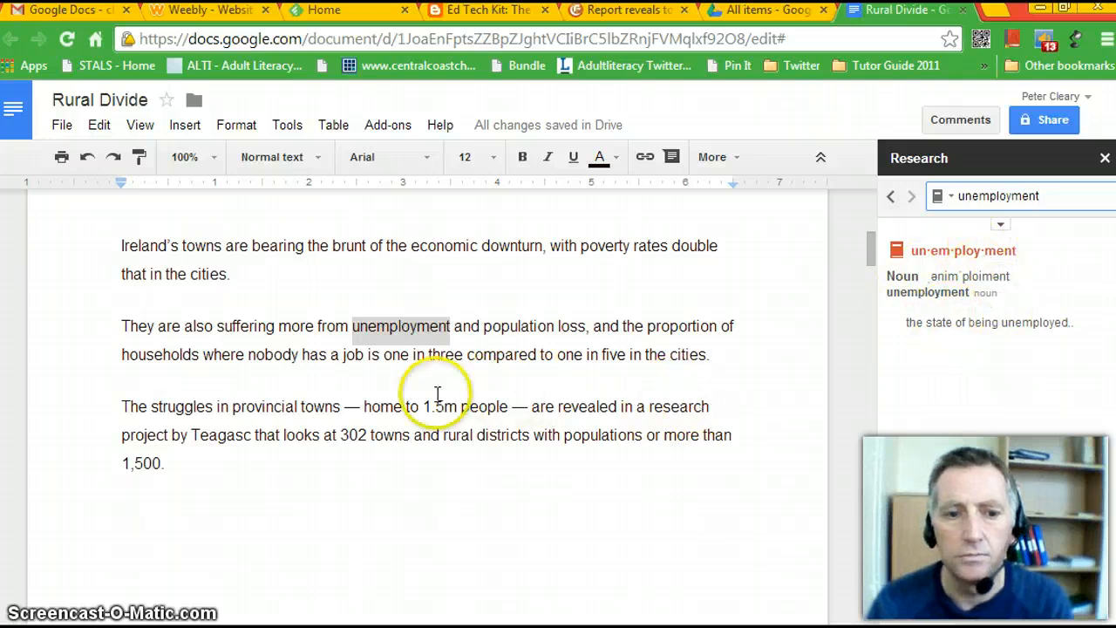
click(411, 386)
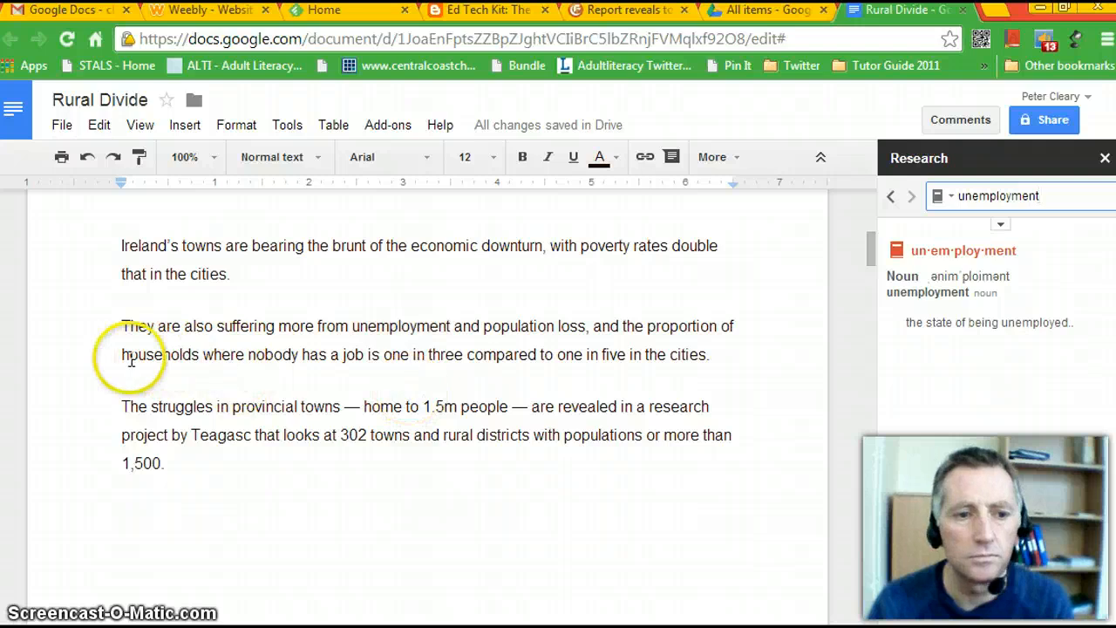
Look up the dictionary definitions of "households" in the second paragraph and "provincial" in the third.
drag(118, 352, 198, 355)
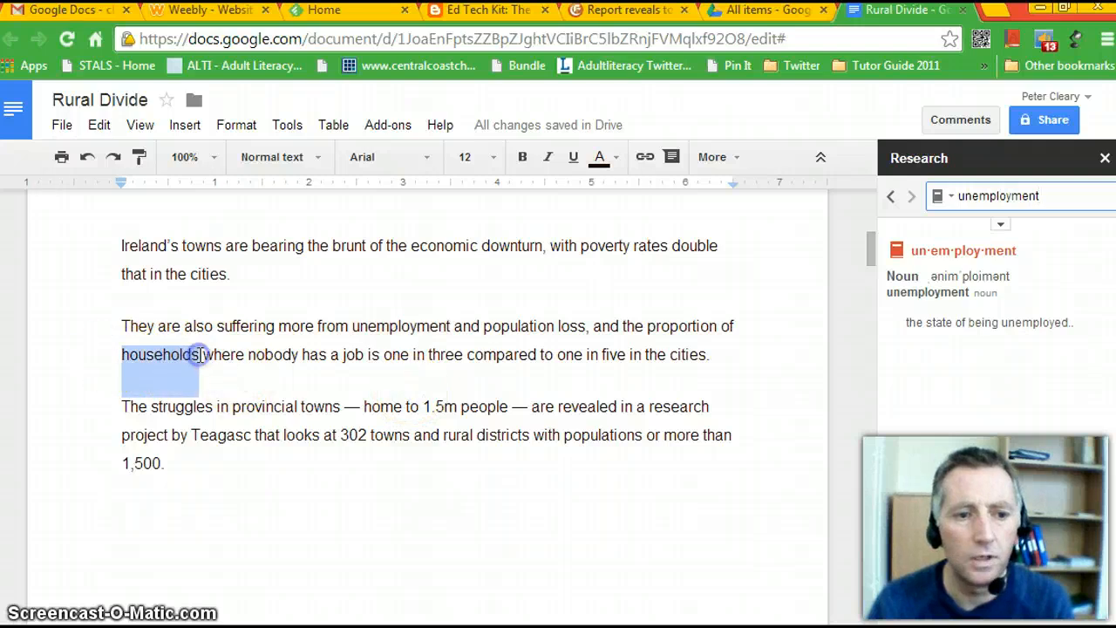
right_click(181, 359)
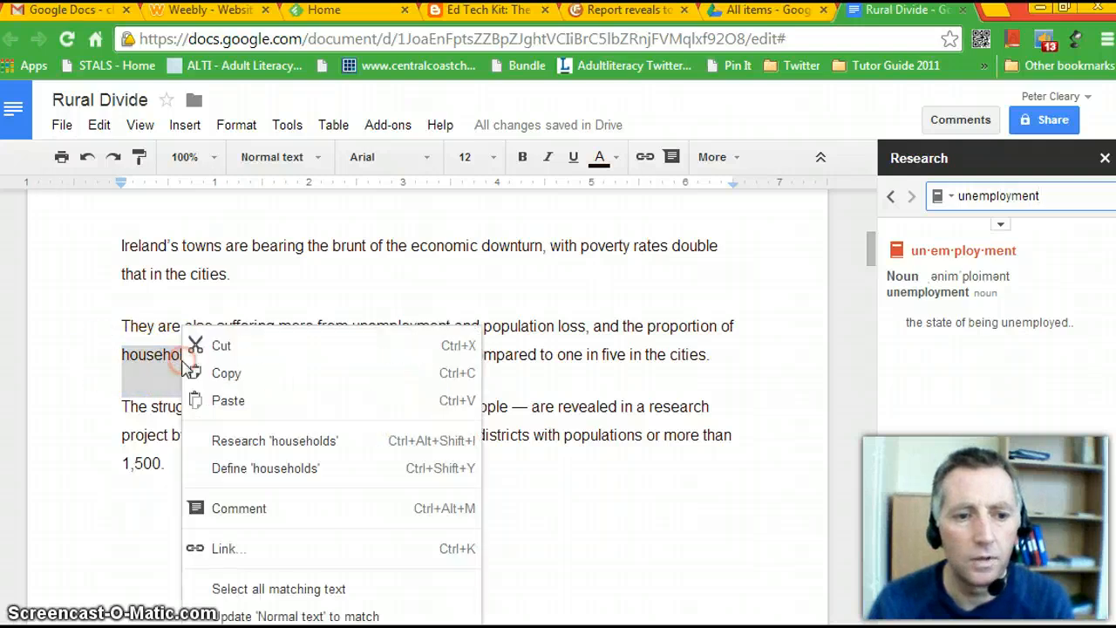
click(262, 468)
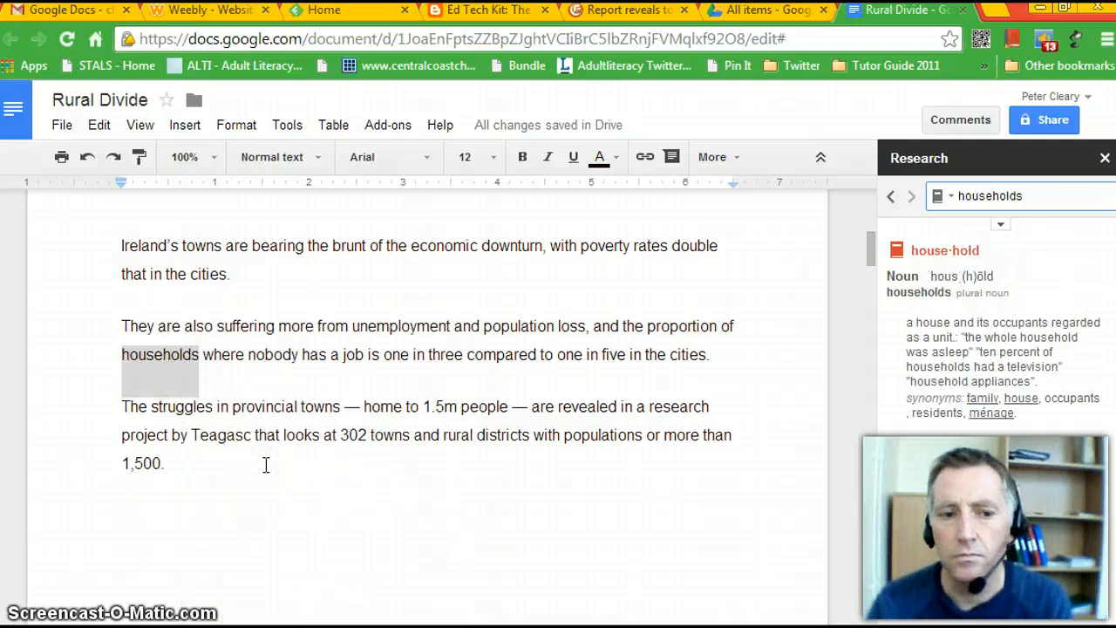
drag(232, 406, 290, 407)
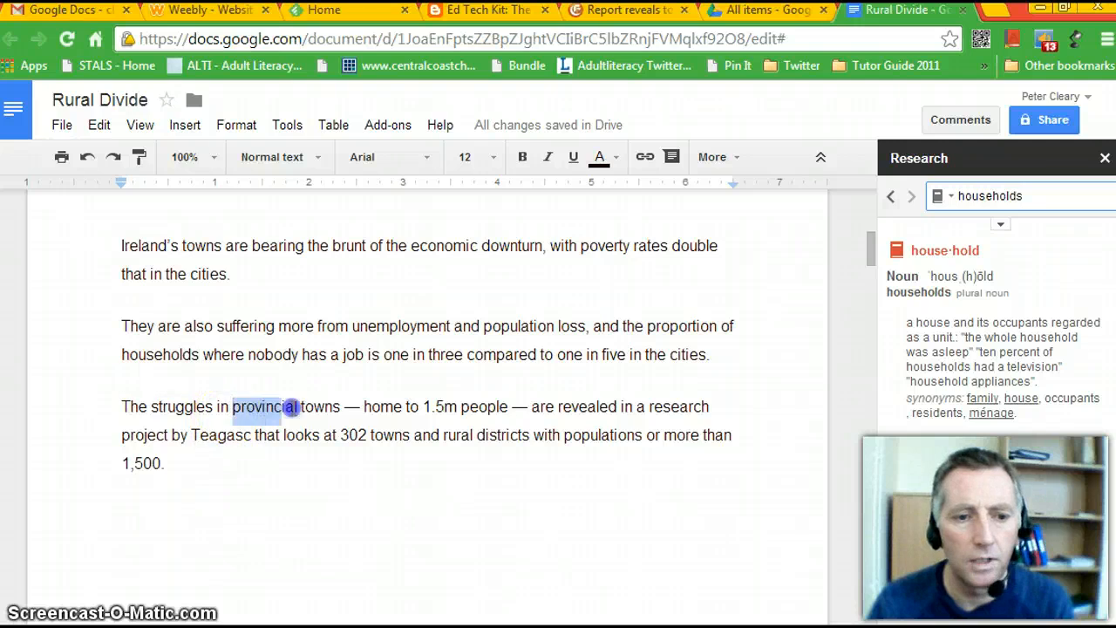
right_click(273, 405)
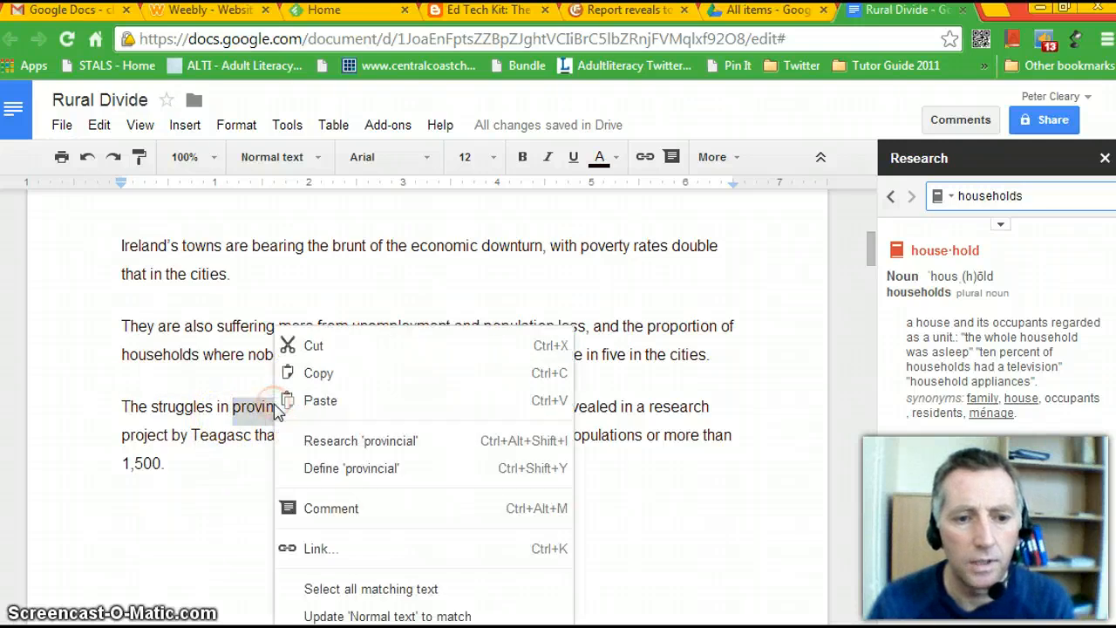
click(332, 472)
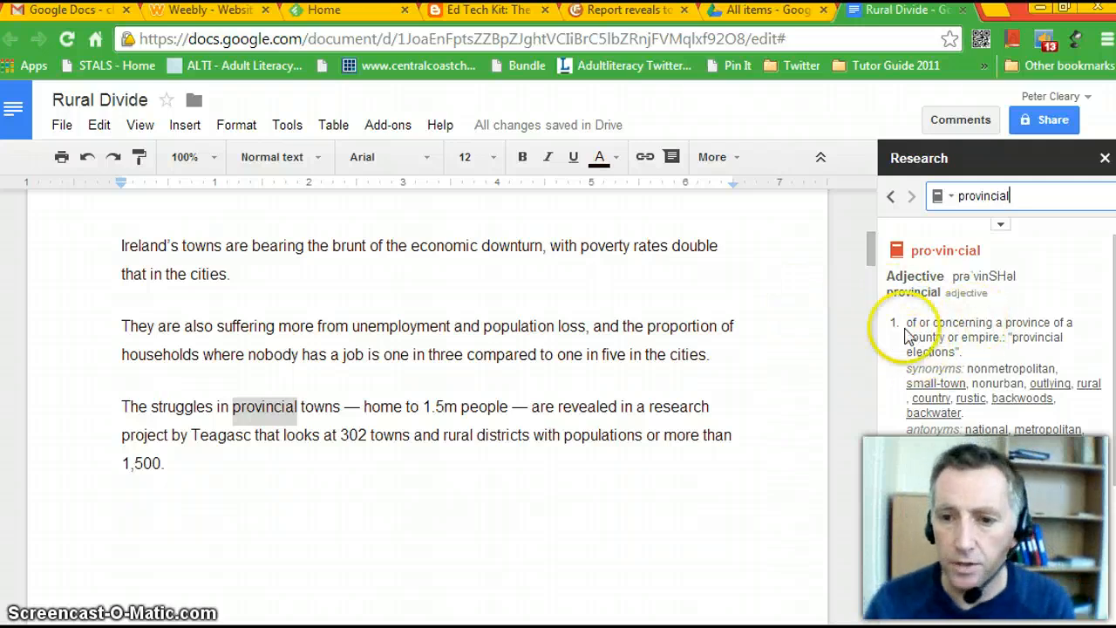
Run iSpeech on the first definition of "provincial" in the Research results, then stop playback and dismiss the player.
drag(907, 322, 1023, 354)
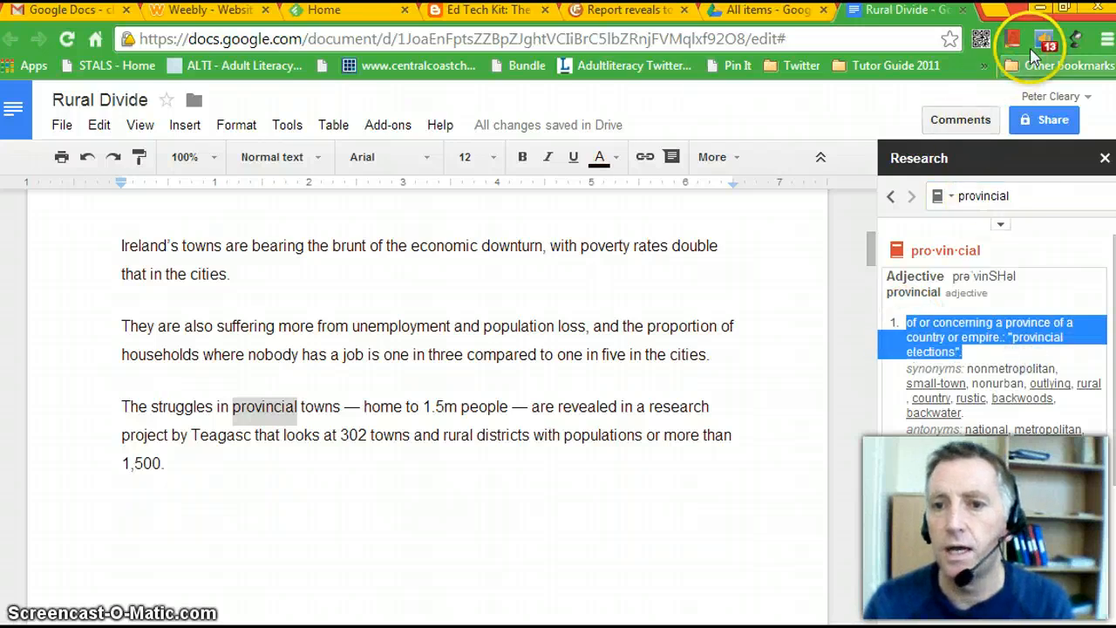
click(1038, 41)
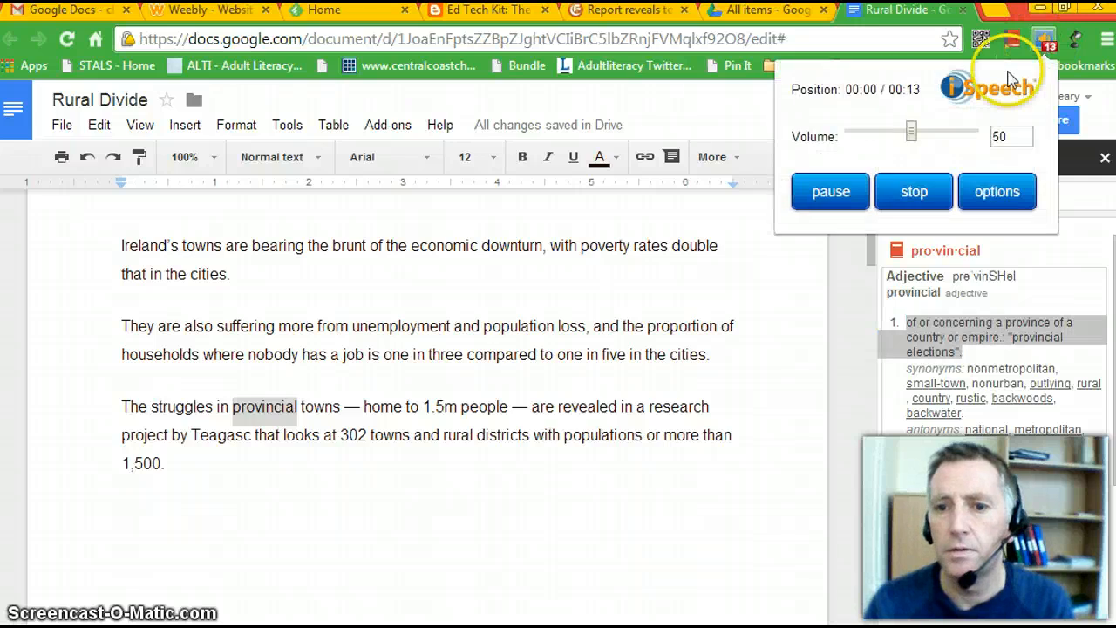
click(867, 192)
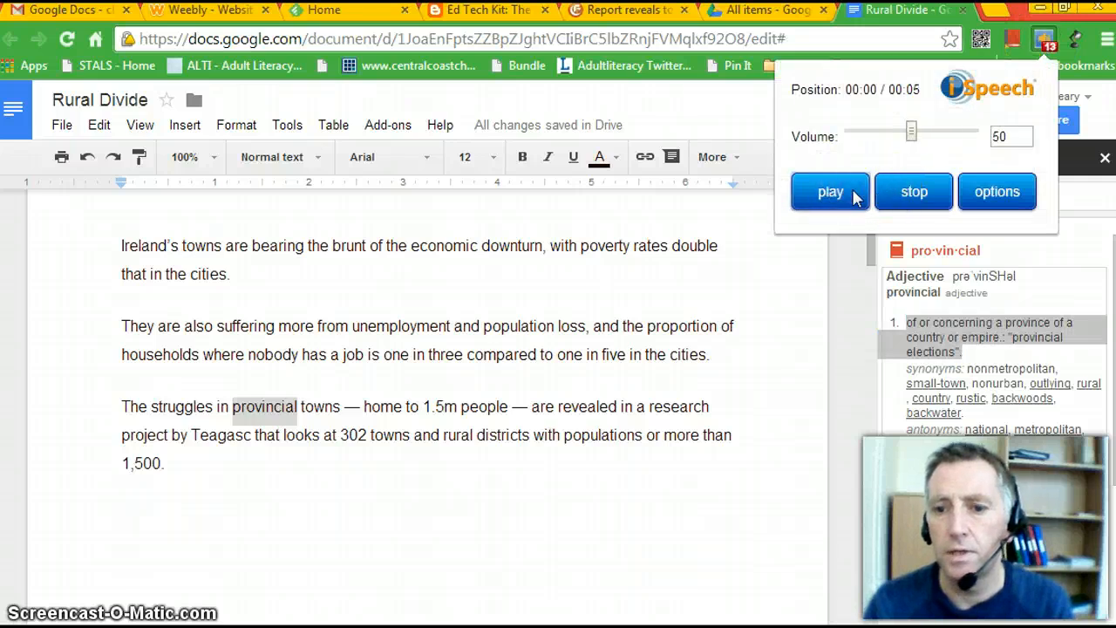
click(896, 194)
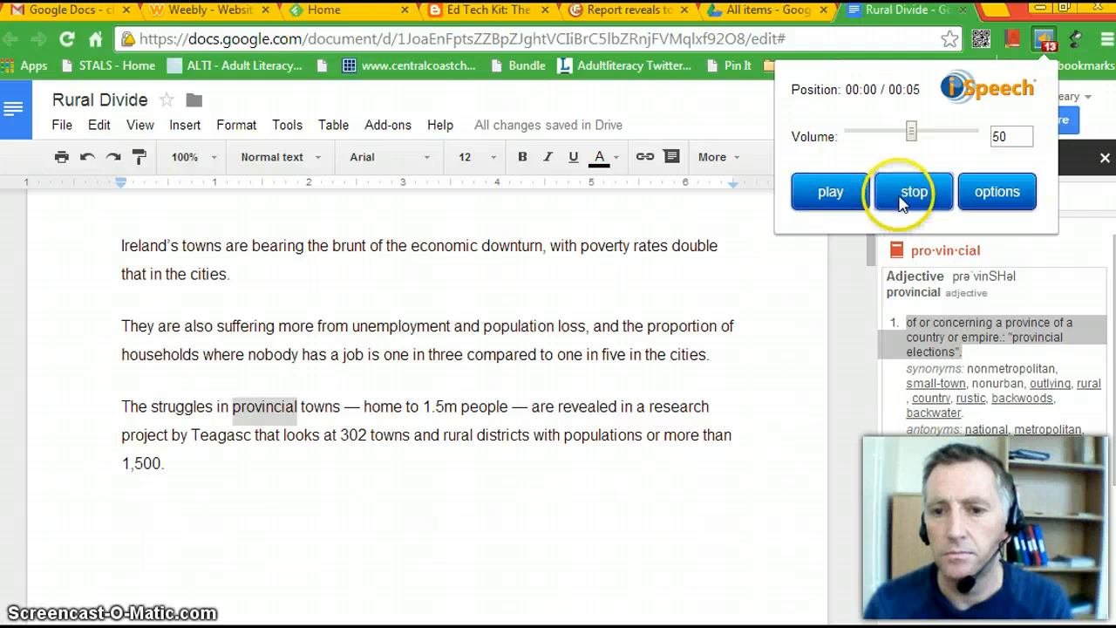
click(855, 338)
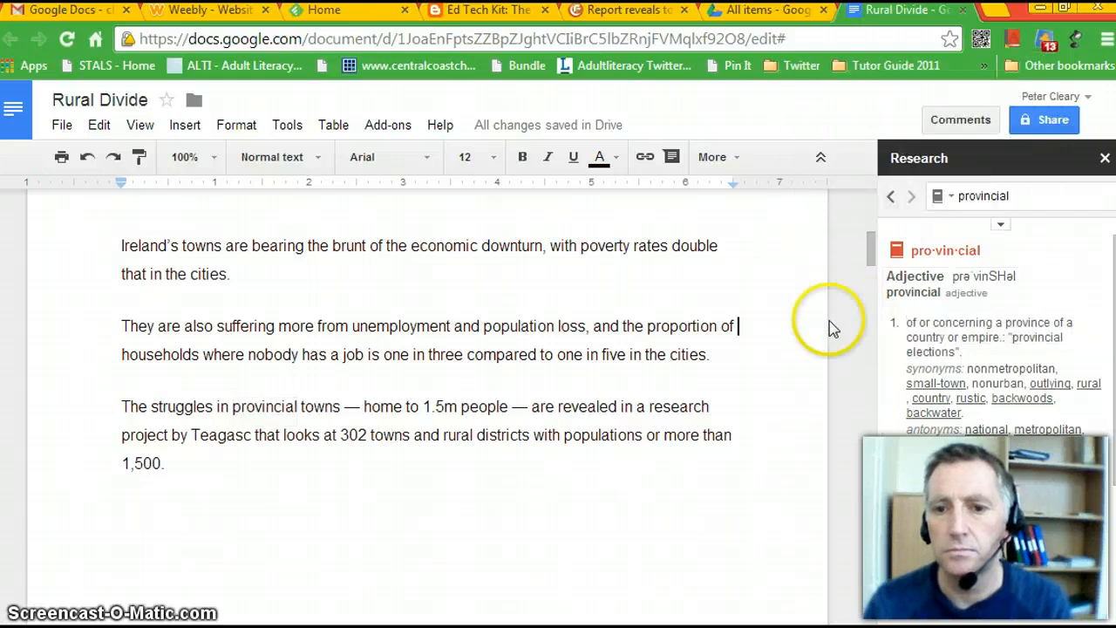
Close the Research pane and show the Texthelp Study Skills add-on's highlighting tools.
scroll(842, 311, up, 3)
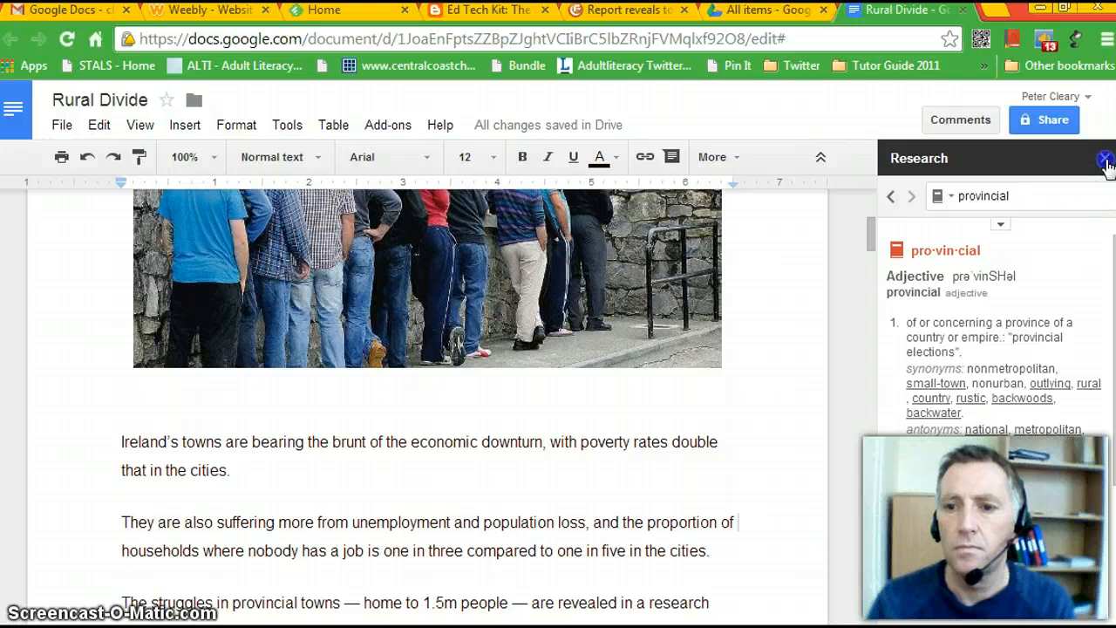
click(1104, 159)
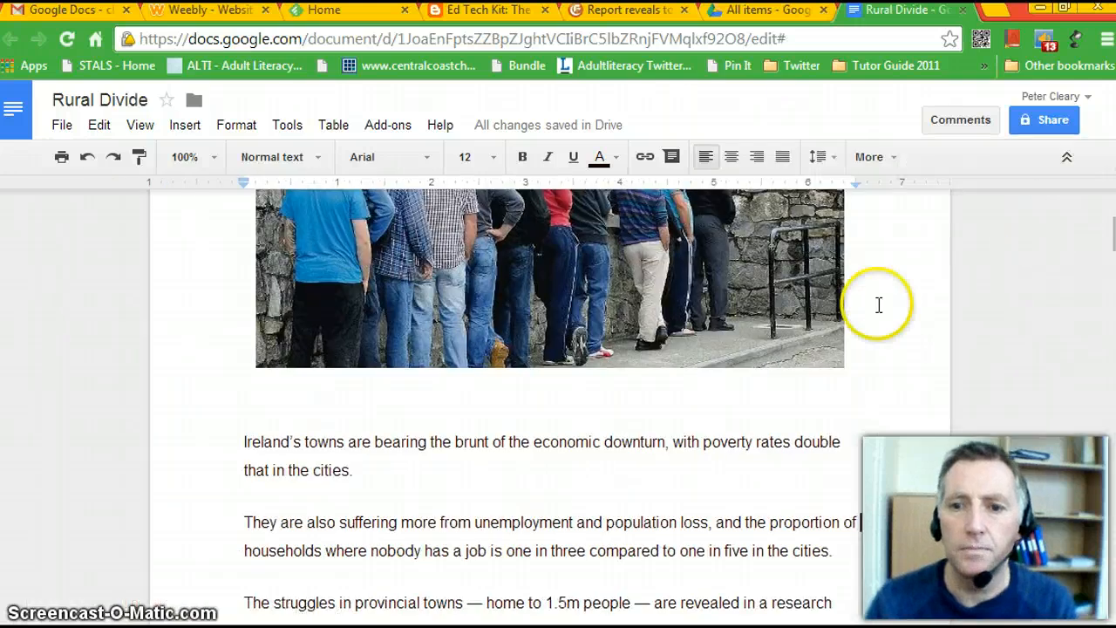
scroll(877, 304, up, 5)
scroll(878, 305, down, 4)
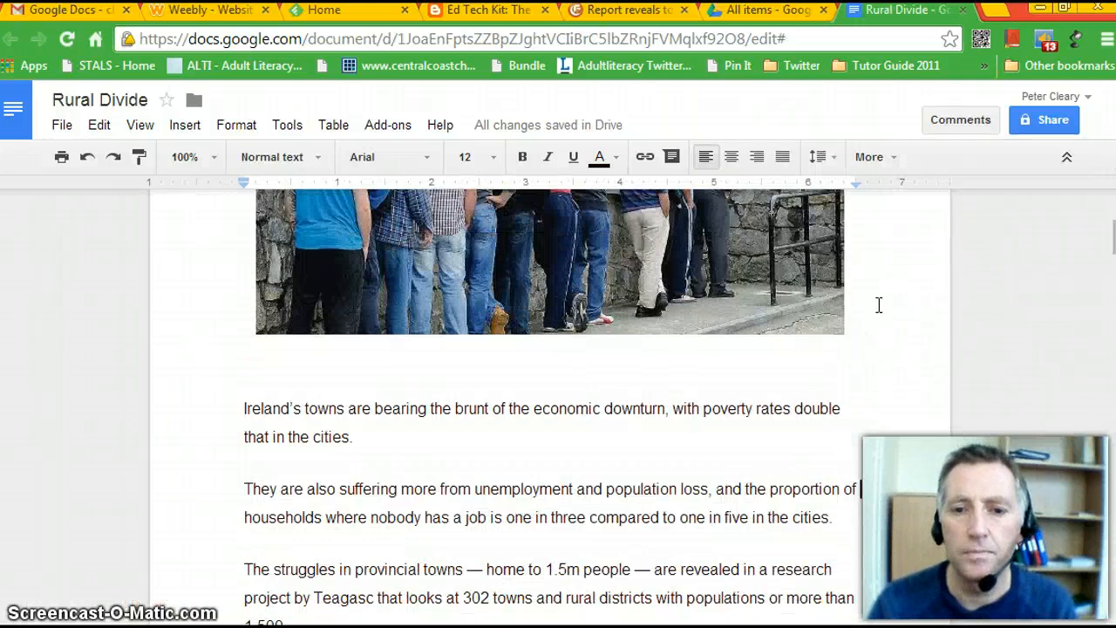
click(385, 127)
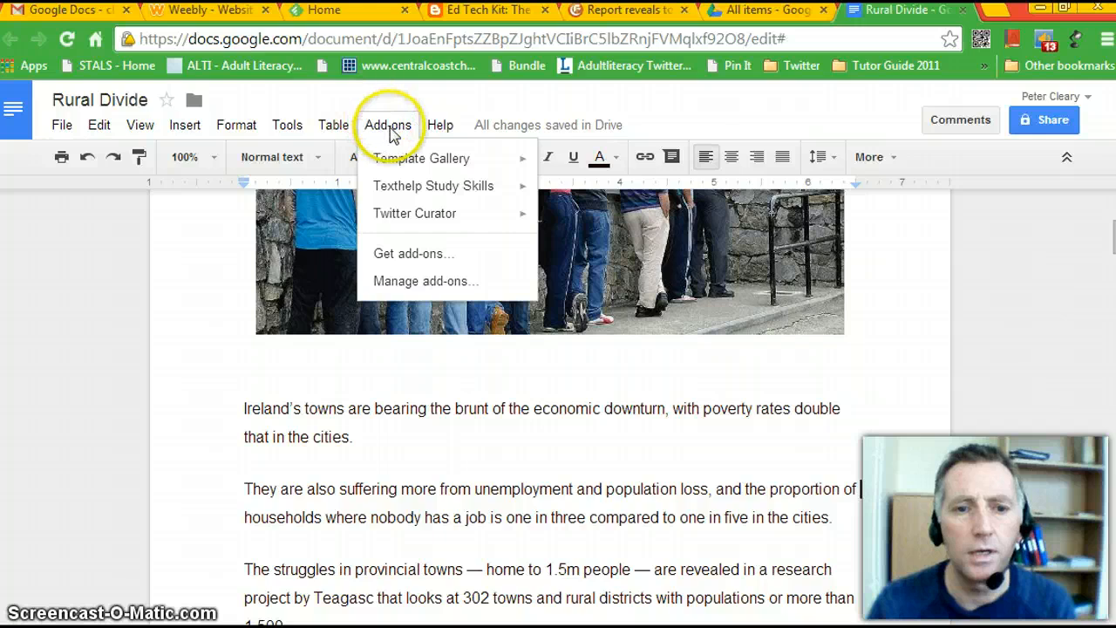
mouse_move(451, 193)
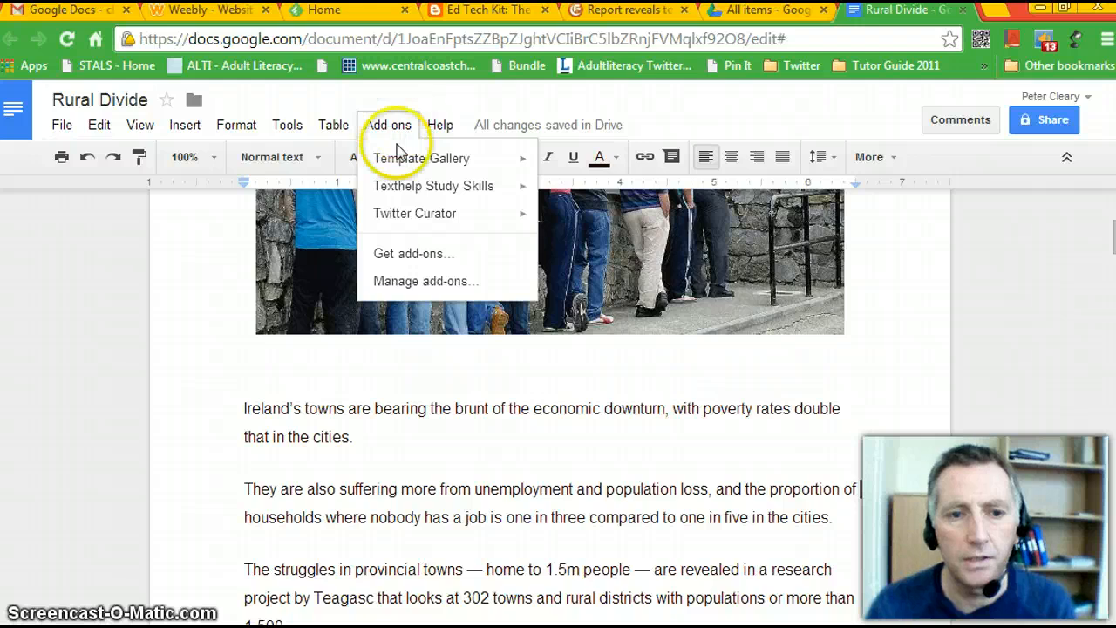
click(409, 260)
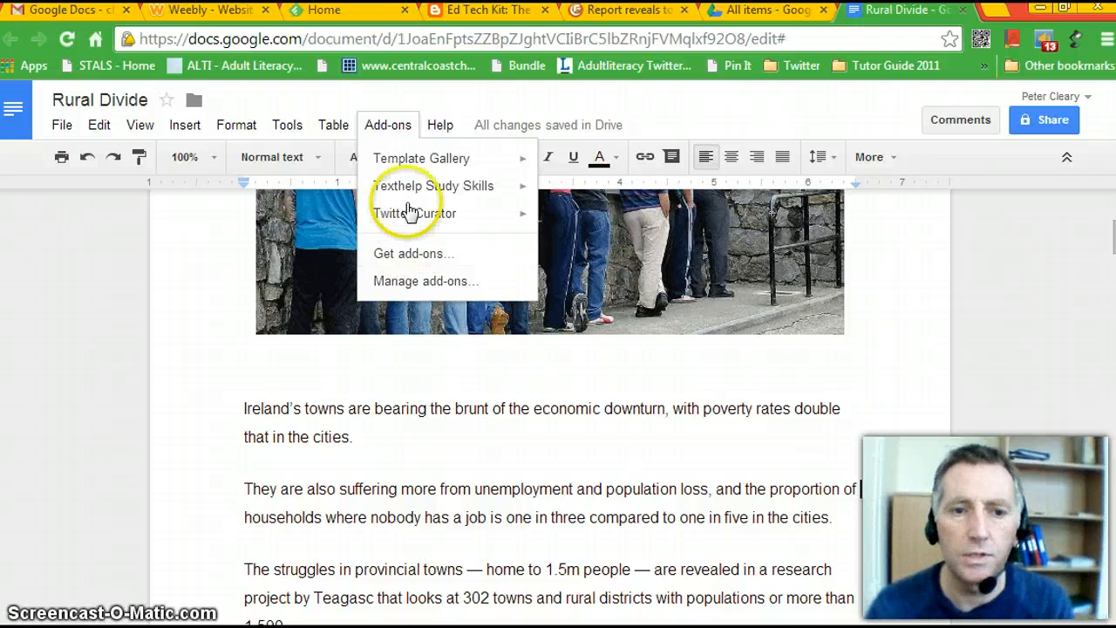
mouse_move(447, 157)
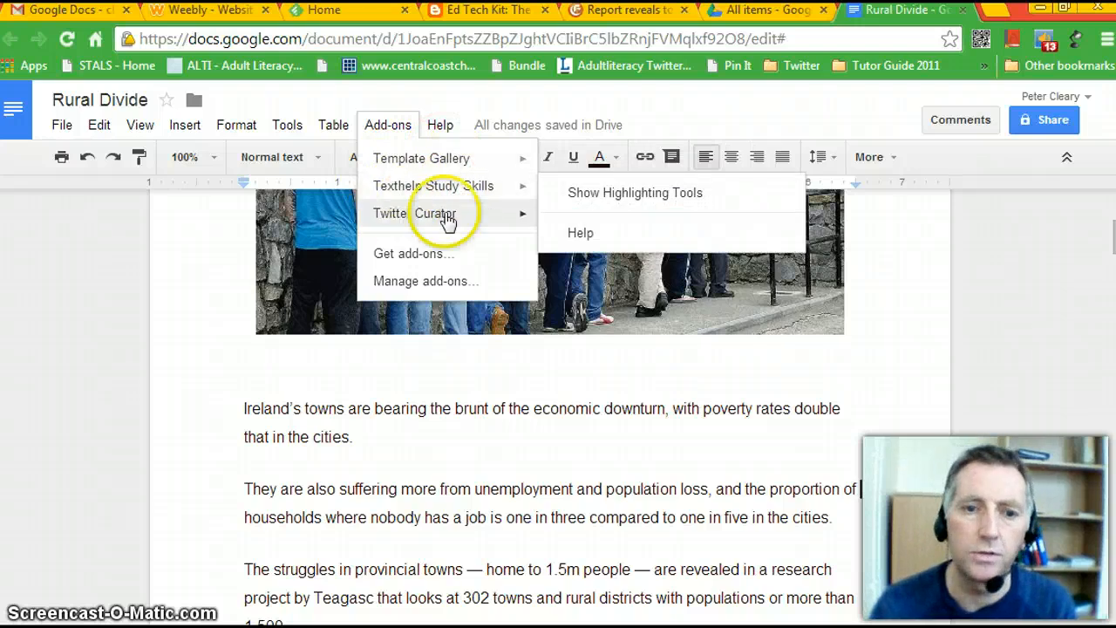
mouse_move(448, 214)
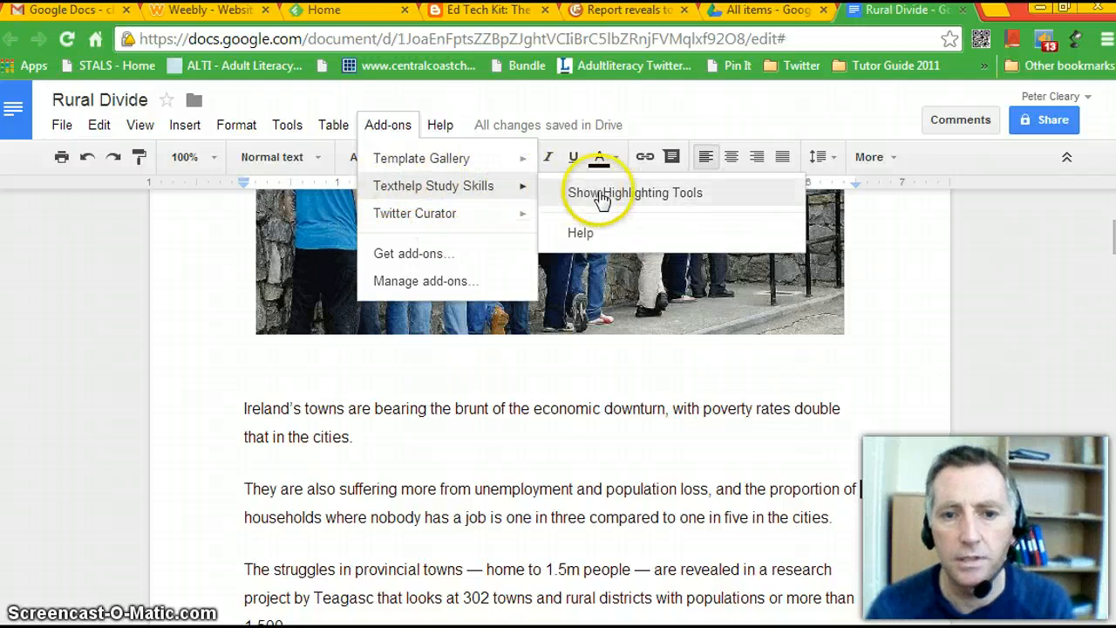
click(631, 196)
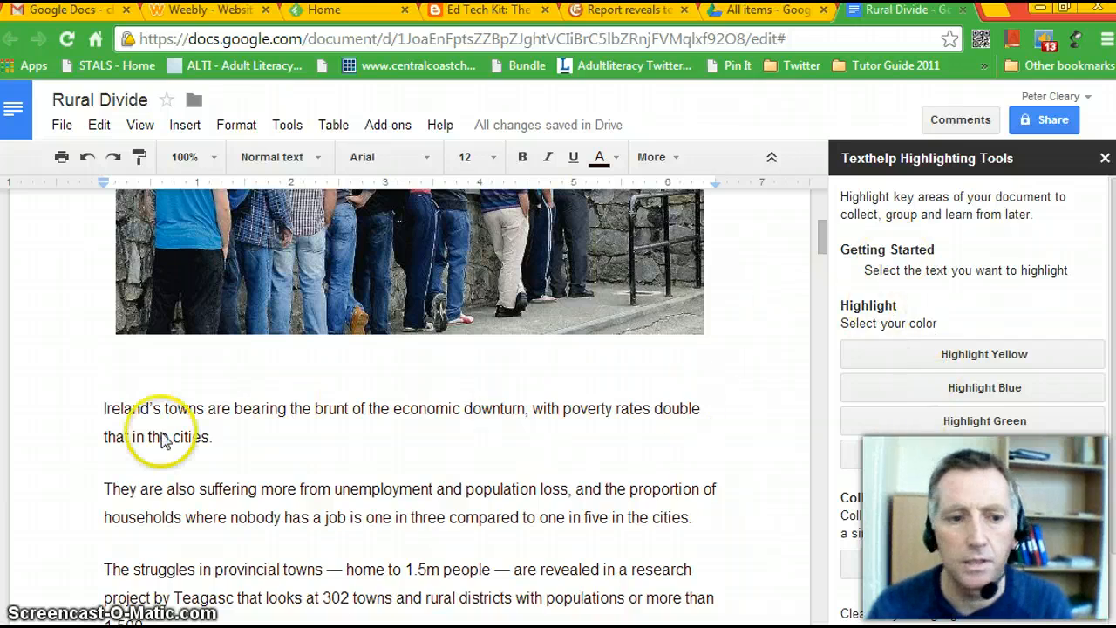
Highlight the paragraph beginning "Ireland's towns are bearing the brunt" in yellow with the Texthelp tools.
scroll(100, 405, down, 1)
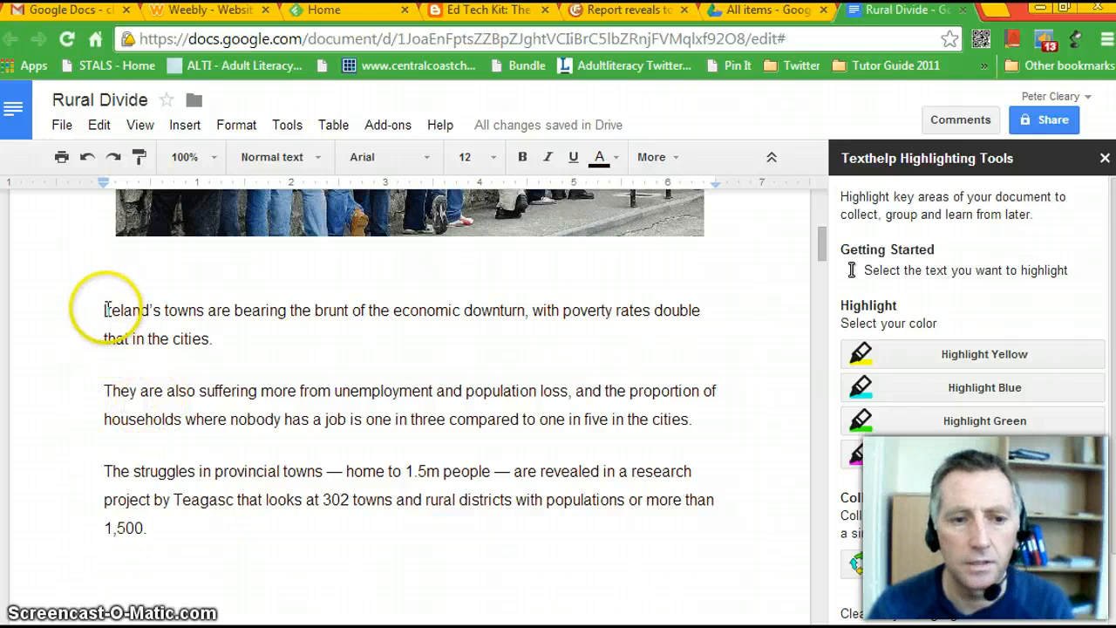
drag(105, 310, 321, 346)
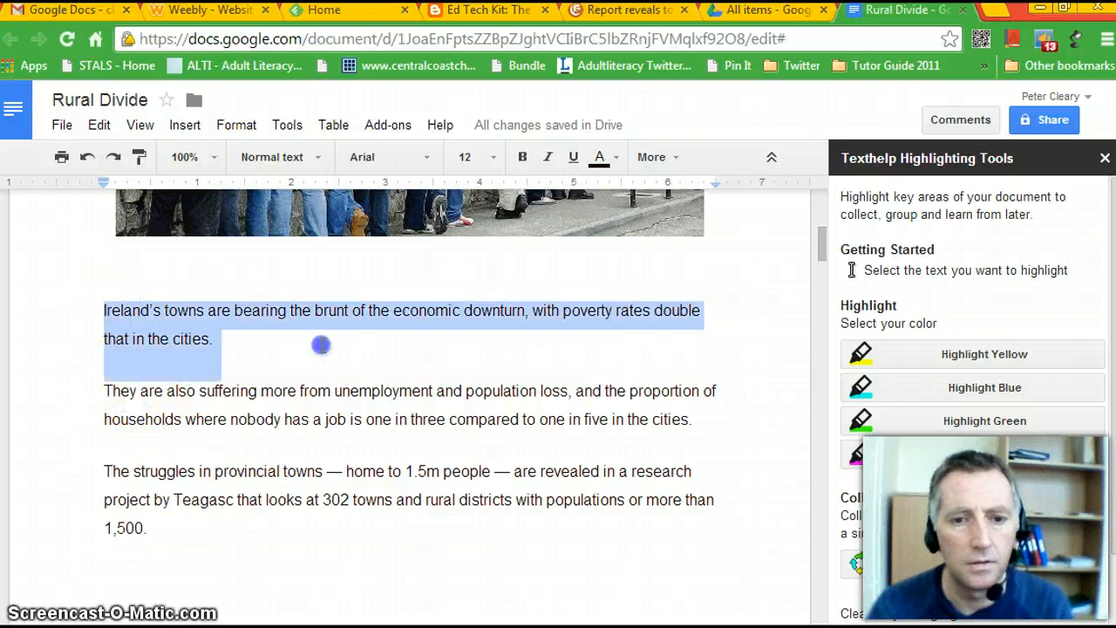
click(947, 357)
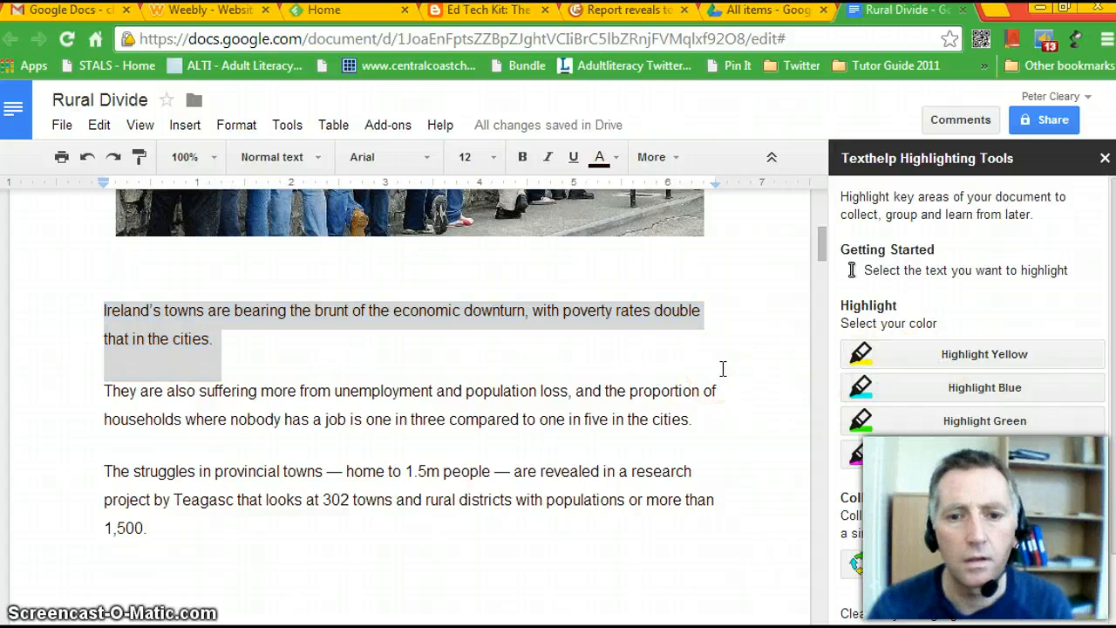
Highlight the text from "Bearna, Co Galway" through "fares worst." in blue on the following page.
scroll(723, 369, down, 3)
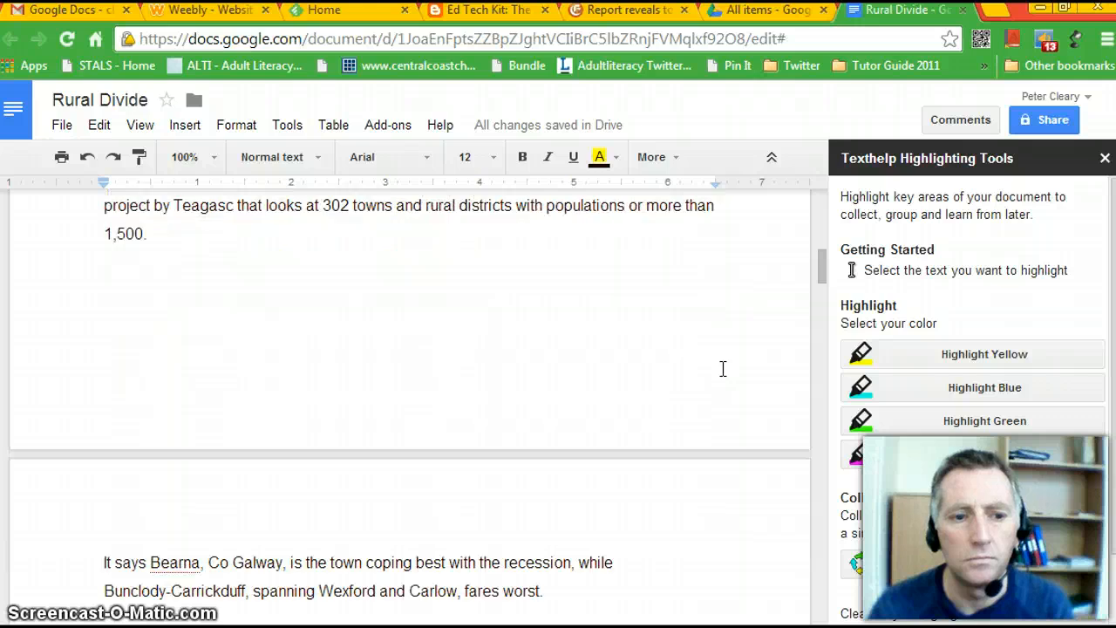
scroll(723, 369, down, 2)
scroll(723, 369, down, 1)
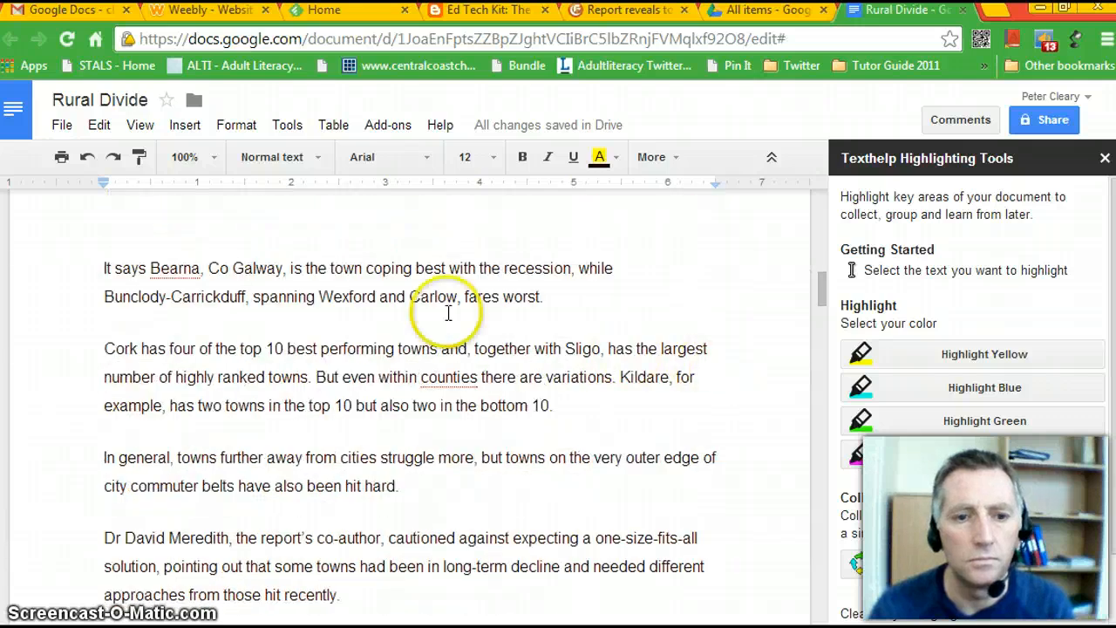
drag(148, 268, 293, 268)
drag(440, 262, 587, 309)
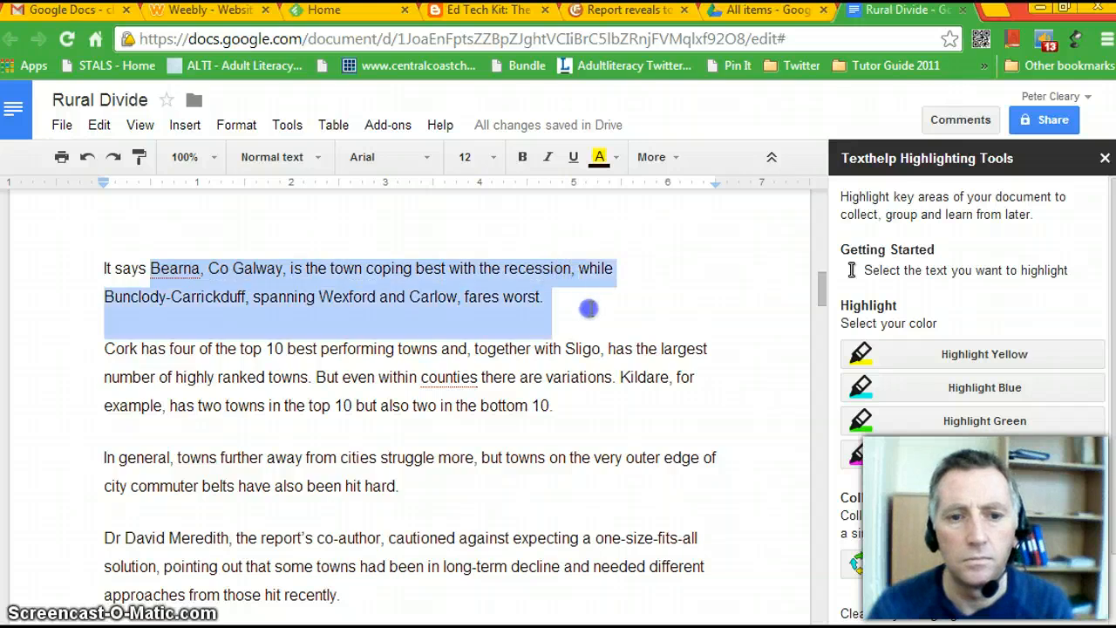
click(876, 348)
click(985, 389)
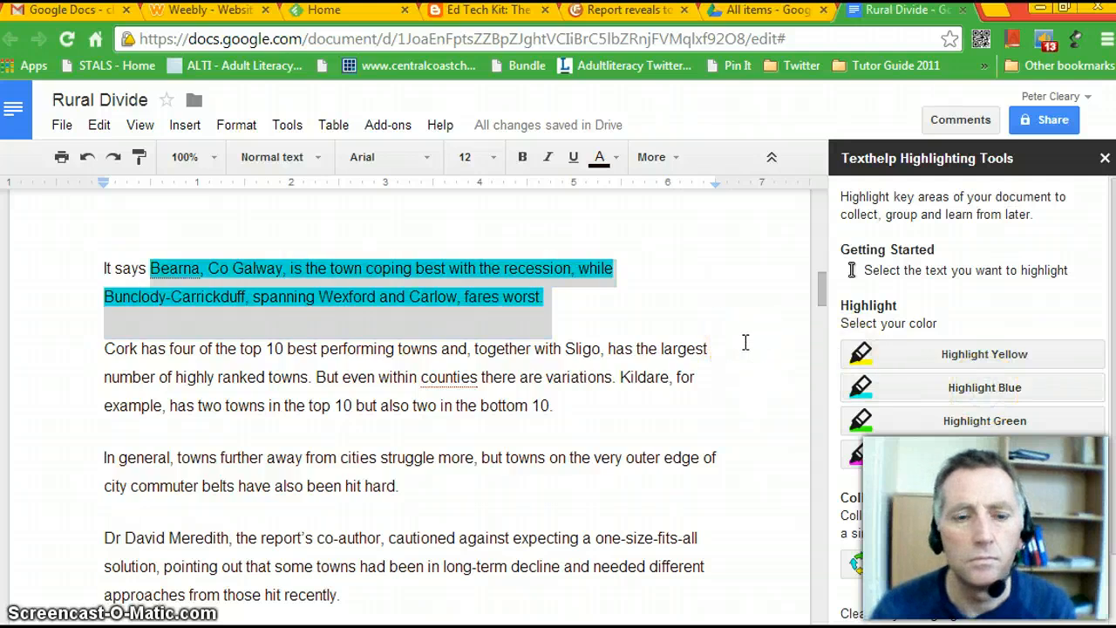
Highlight the quoted paragraph beginning "During the boom the people" in green.
scroll(741, 344, down, 3)
scroll(746, 343, down, 1)
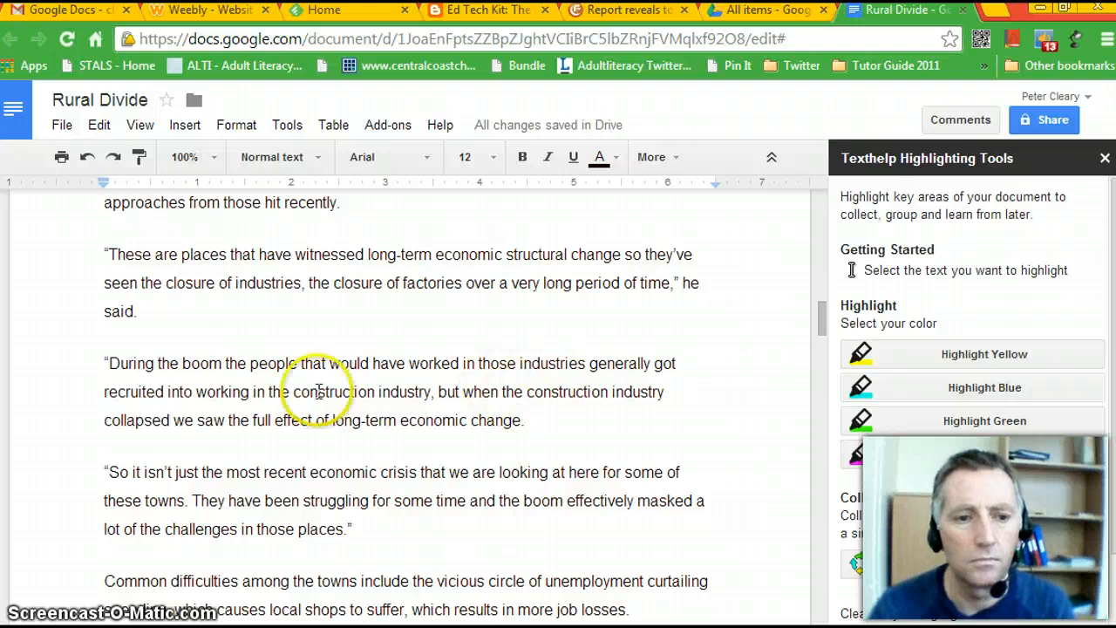
drag(103, 362, 550, 430)
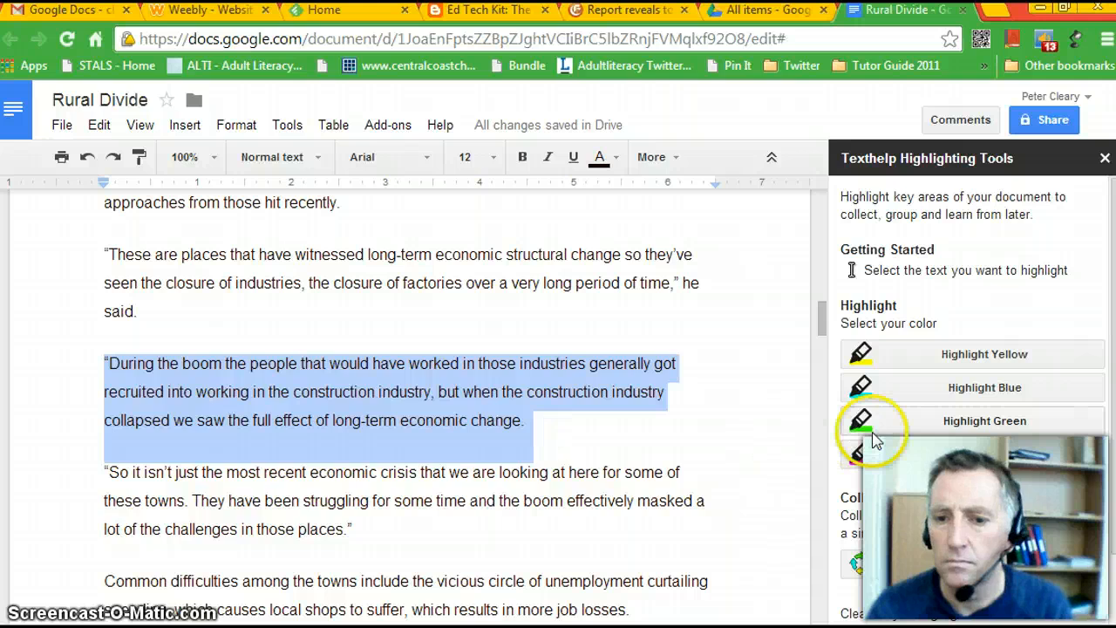
click(957, 421)
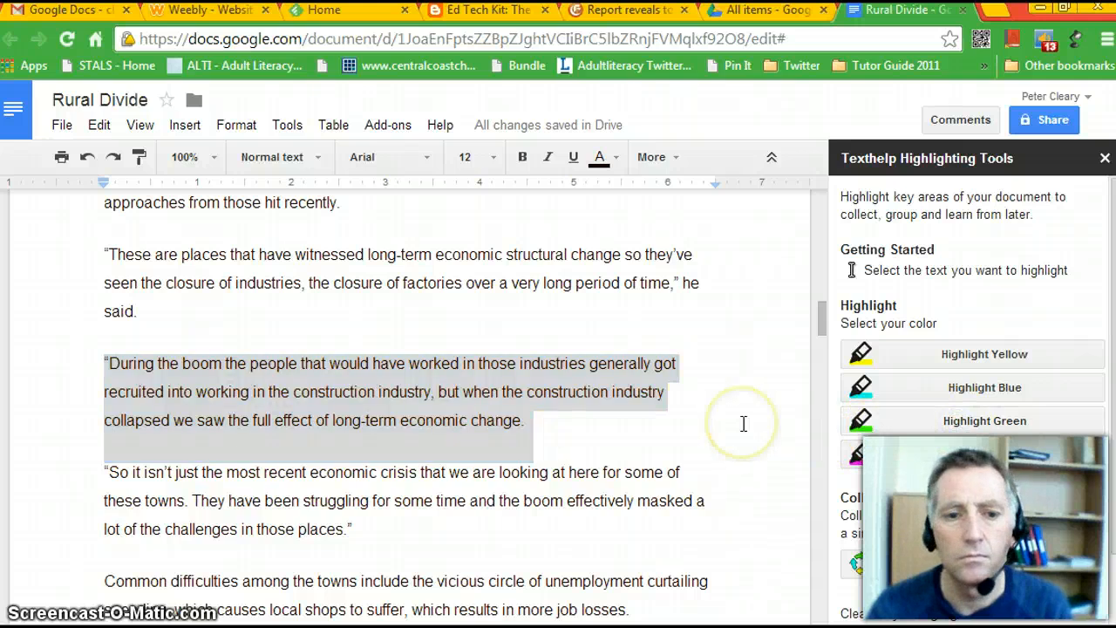
Highlight the quotation from "One of the reasons for concern" through "in relation to these towns." in pink with the Texthelp tools.
scroll(744, 427, down, 1)
scroll(746, 432, down, 4)
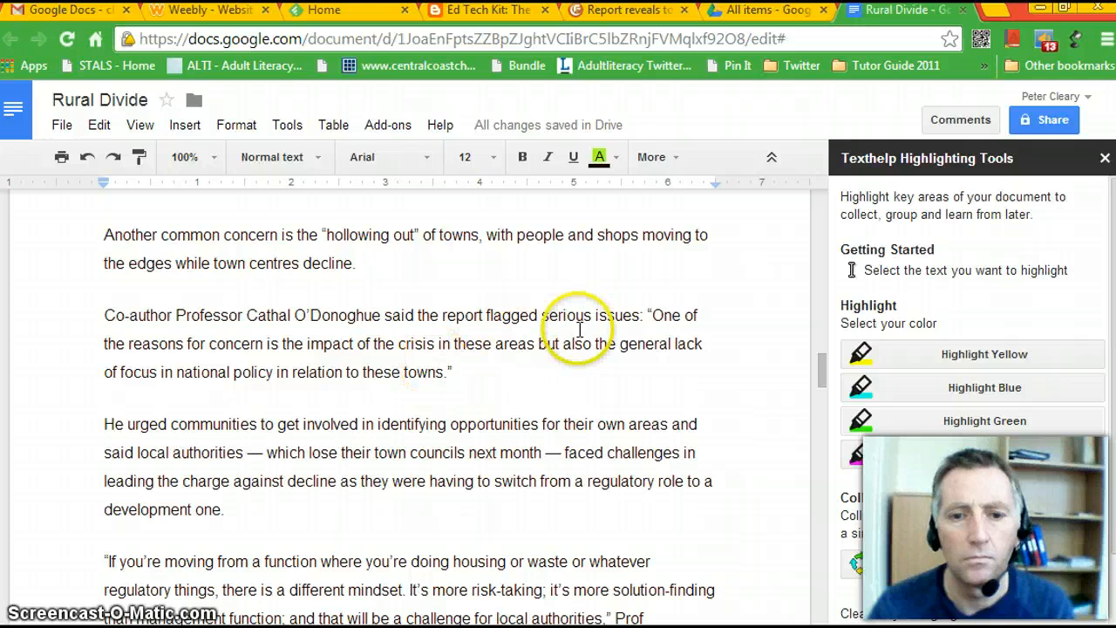
drag(651, 312, 714, 374)
click(949, 422)
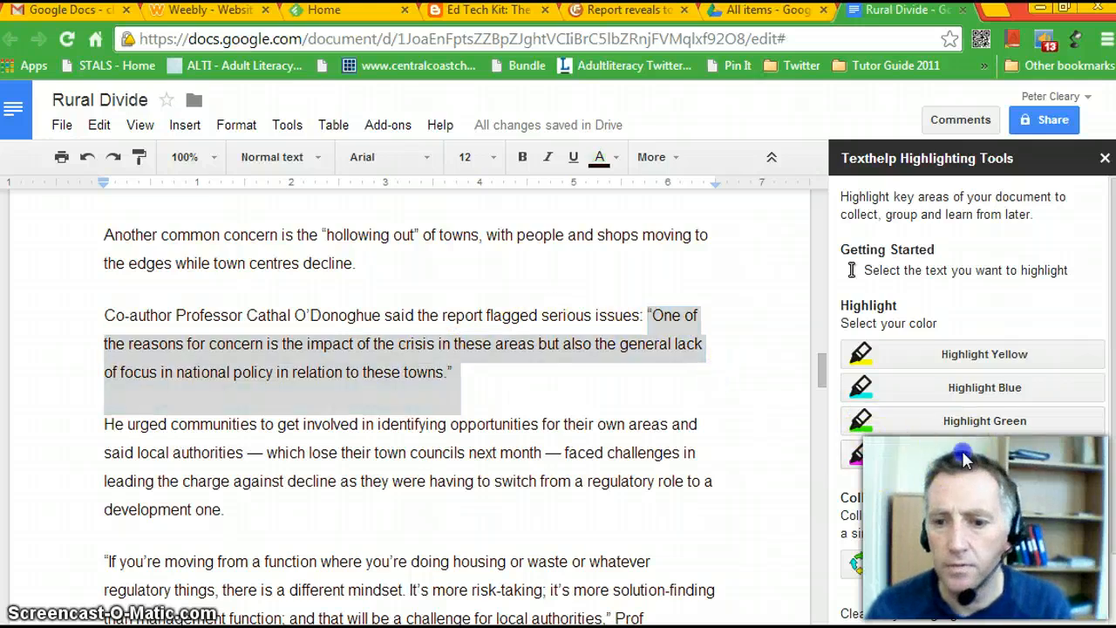
click(861, 450)
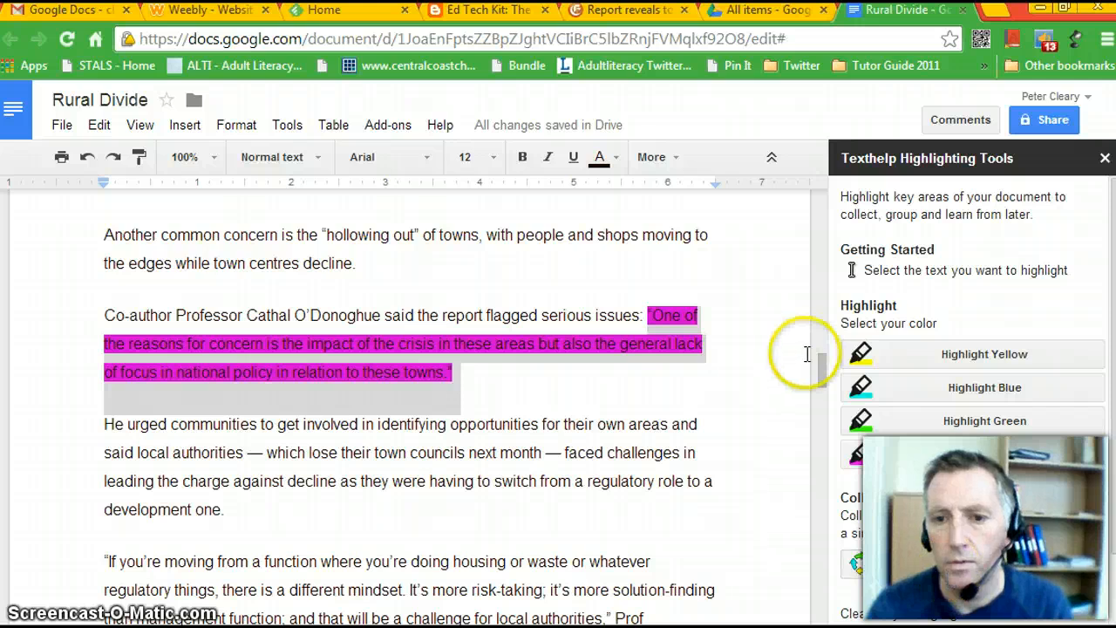
Collect the highlights sorted by document position into a separate document and open that document.
scroll(984, 532, down, 2)
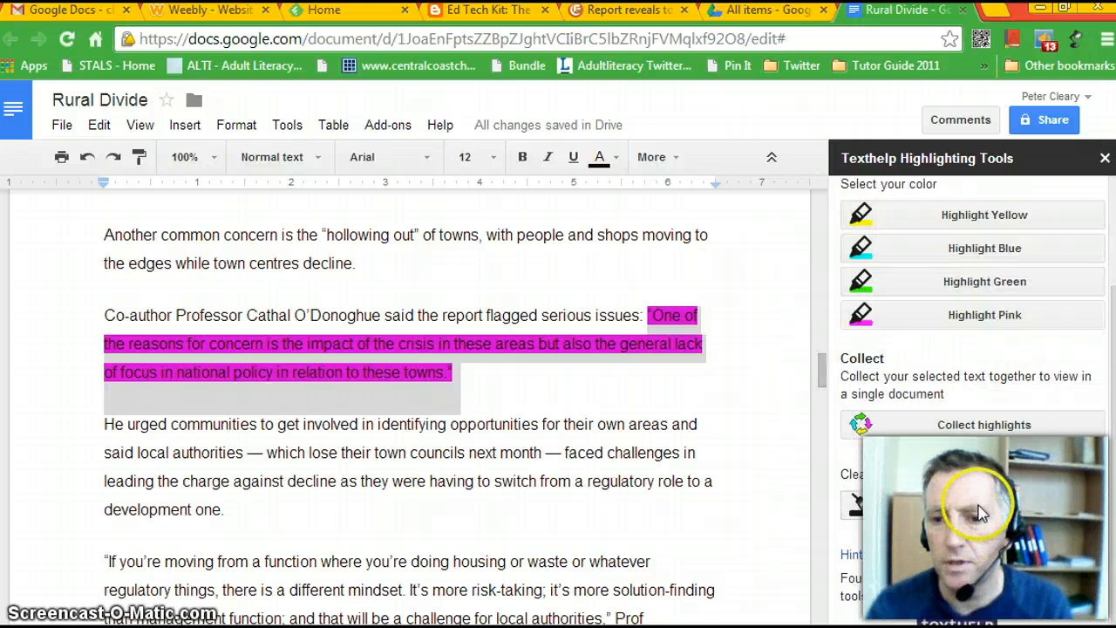
click(954, 425)
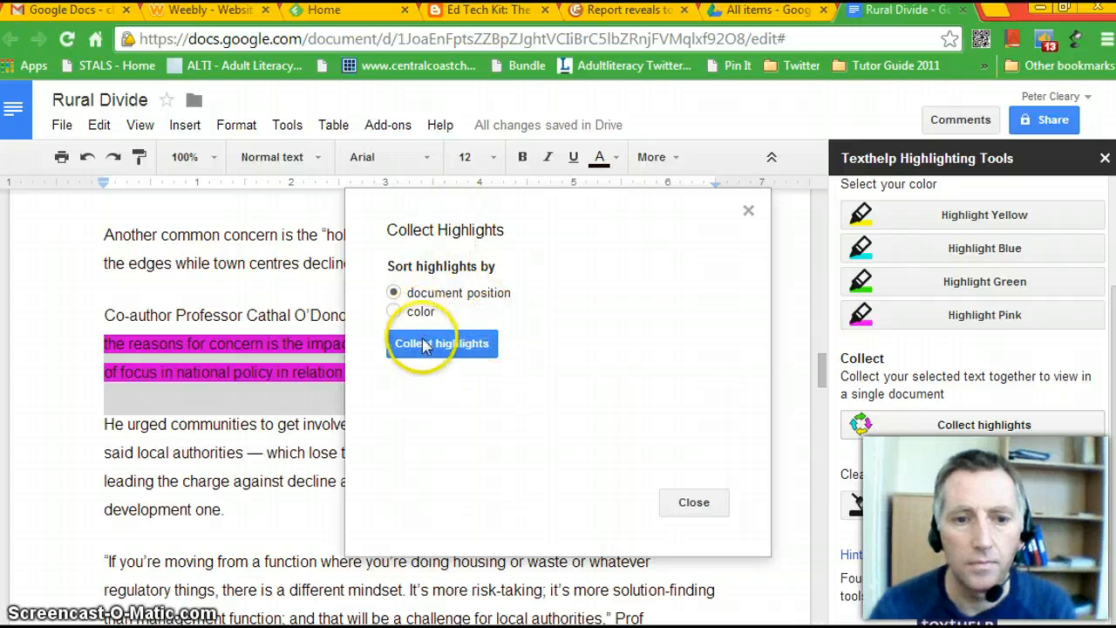
click(426, 344)
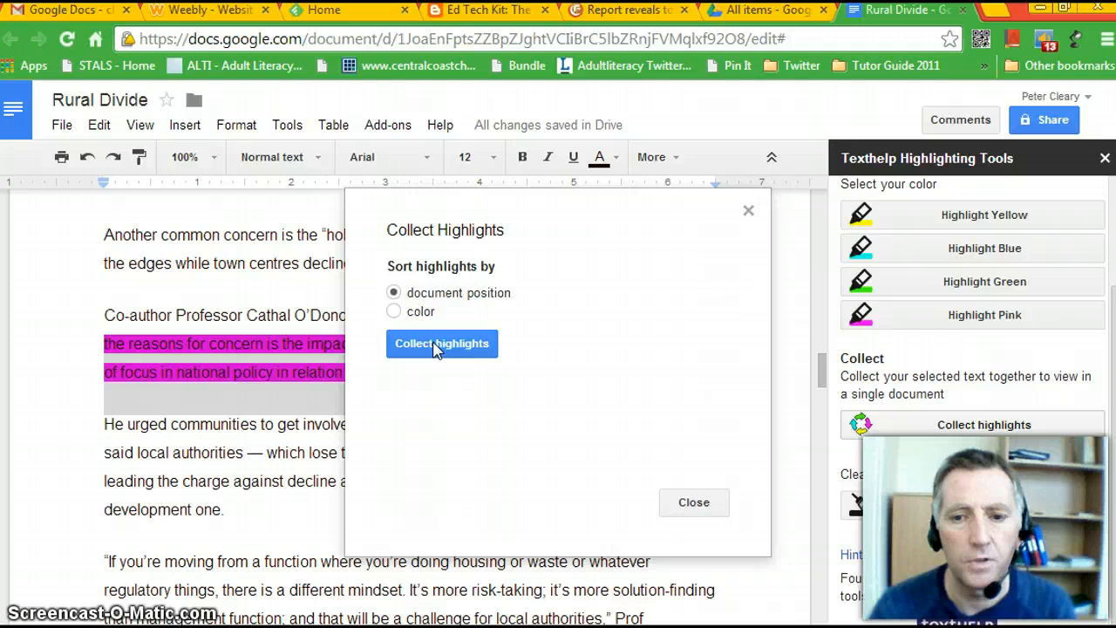
click(436, 347)
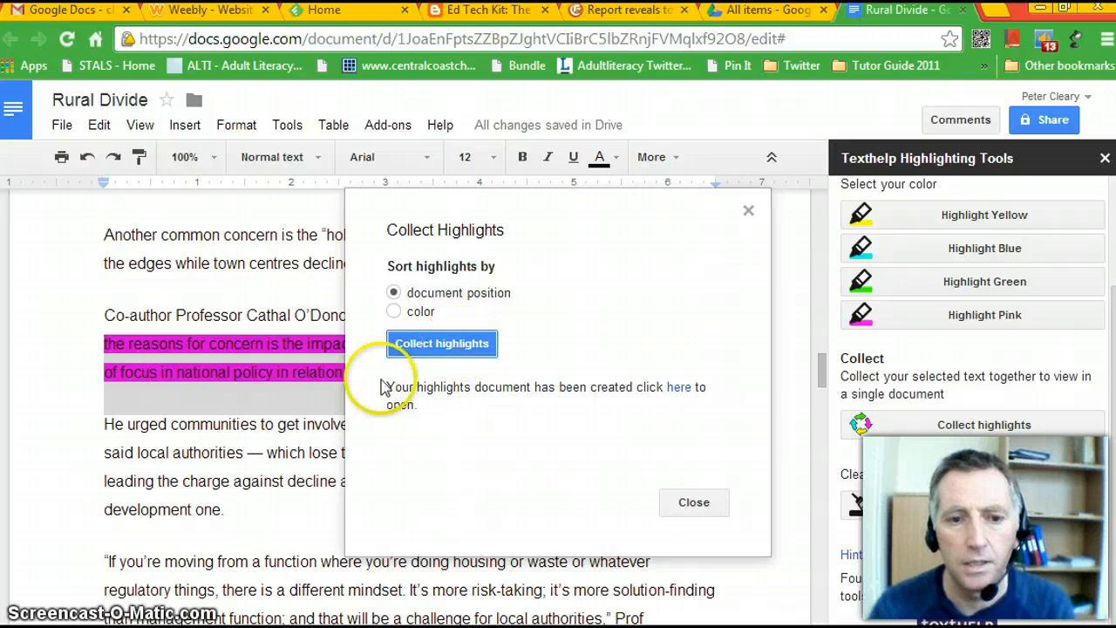
click(677, 389)
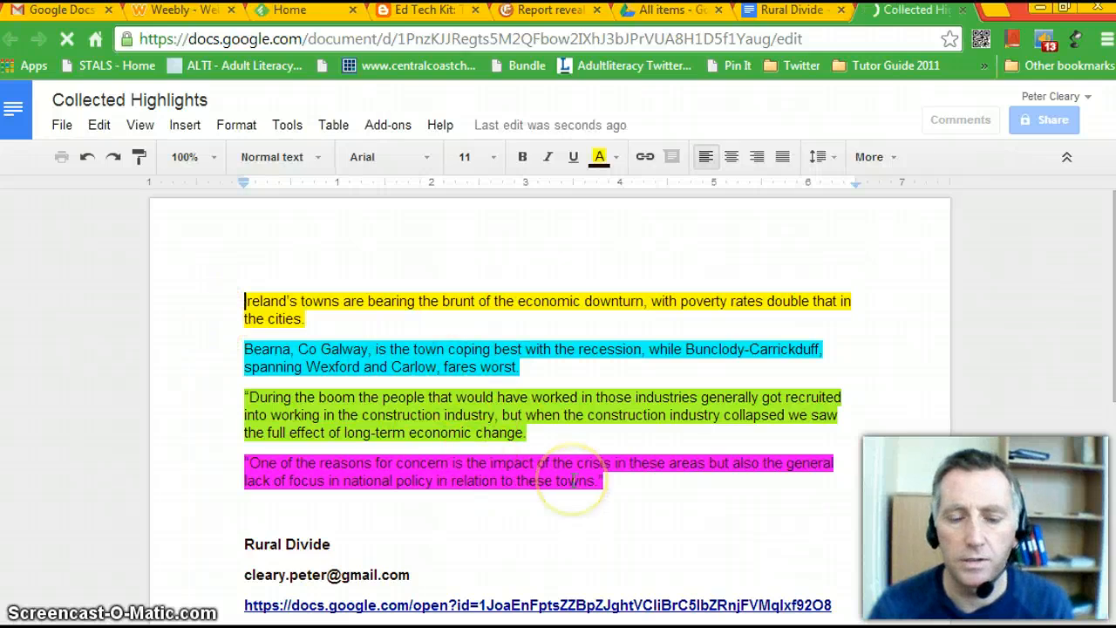
Review the collected highlights and the source details below them, and close the Collect Highlights dialog in the Rural Divide document.
scroll(573, 480, down, 2)
scroll(573, 481, down, 4)
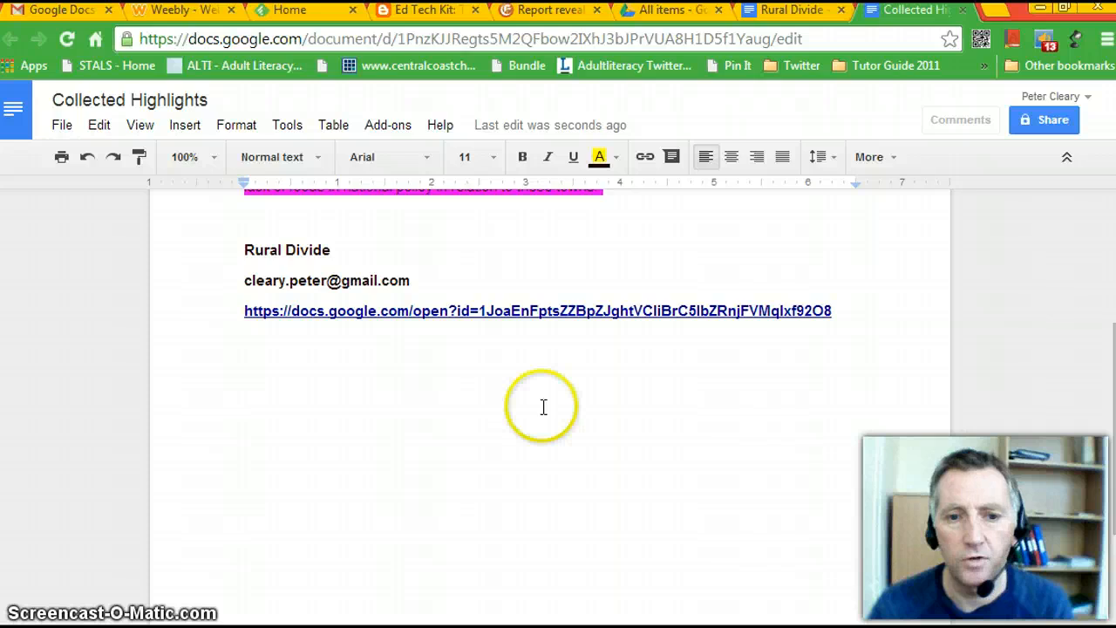
scroll(1046, 349, up, 6)
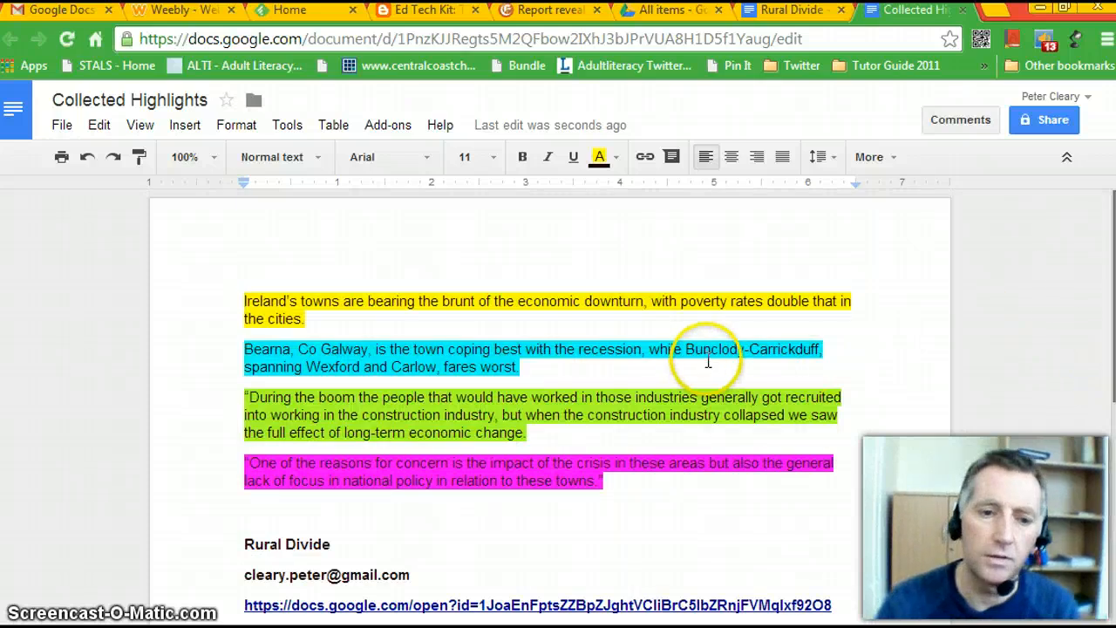
click(525, 610)
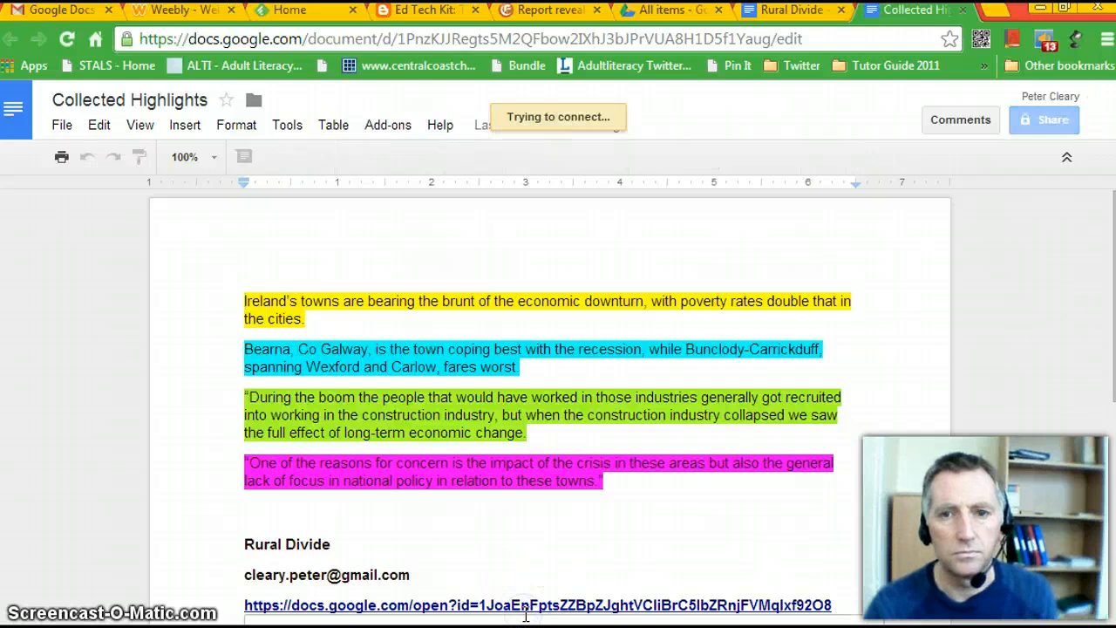
click(789, 12)
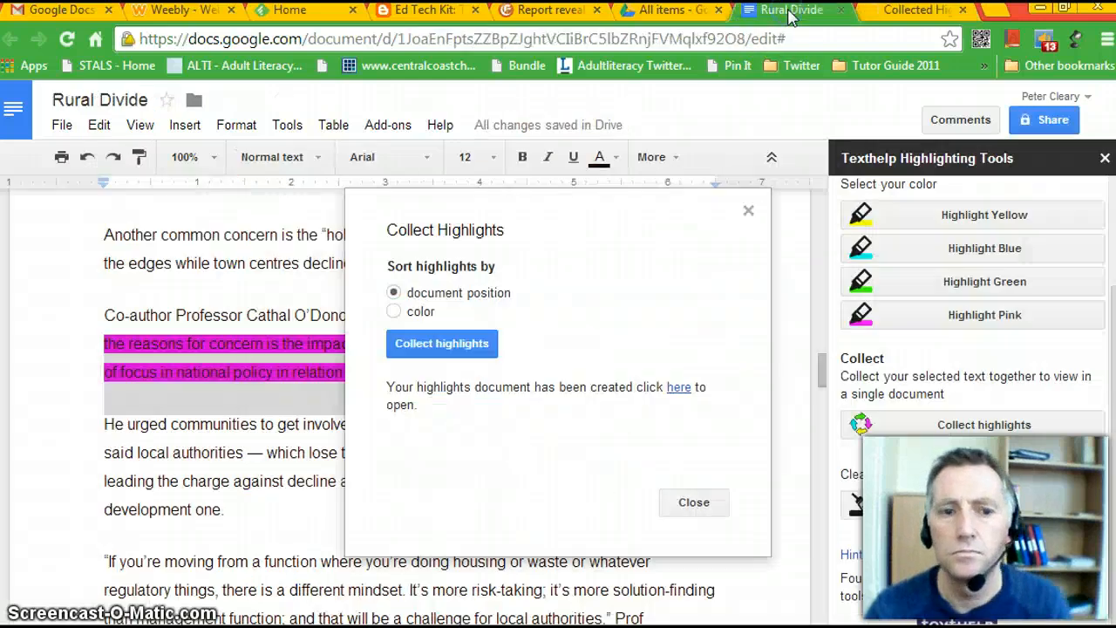
click(694, 502)
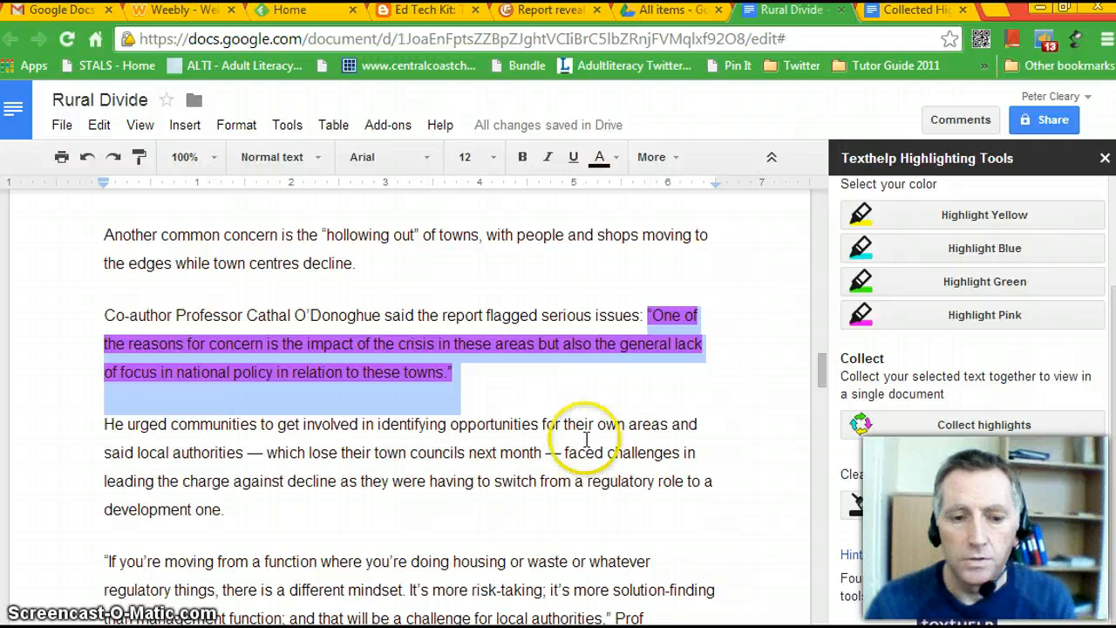
Switch to the Word document and go through its Tools list line by line, marking the entries from "Clearly Chrome extension." to "Google Docs Add Ons".
click(1040, 7)
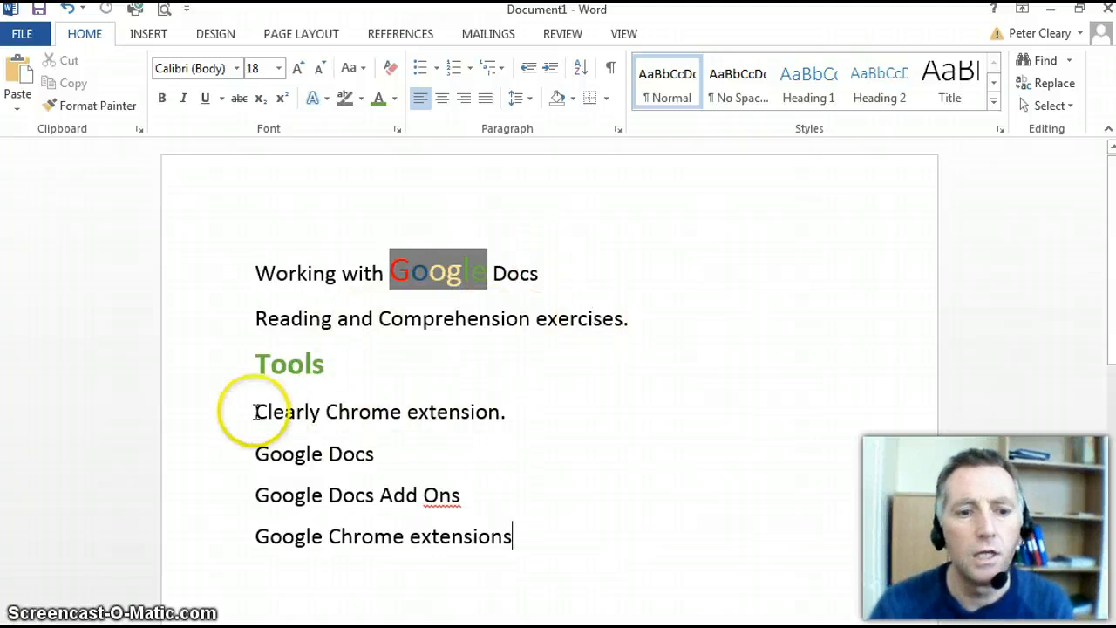
drag(255, 411, 515, 421)
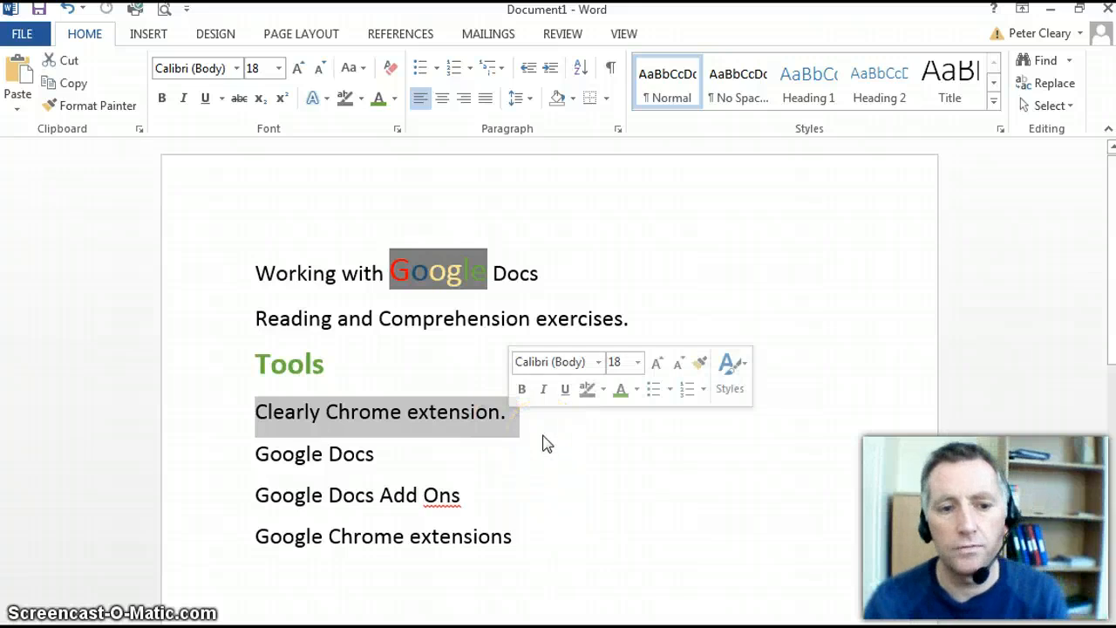
click(535, 443)
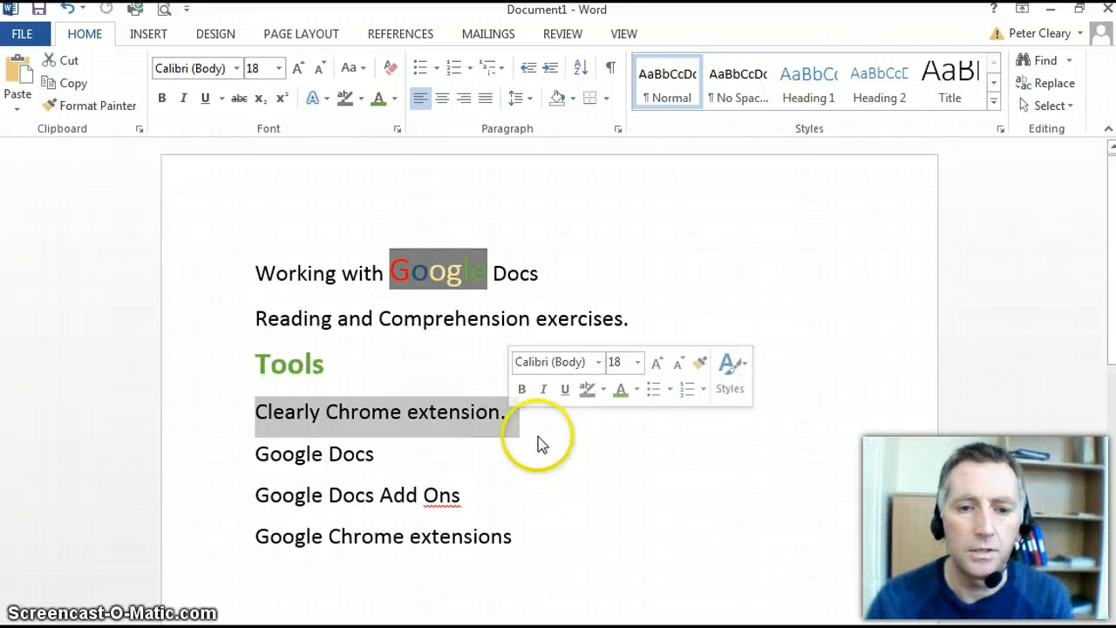
drag(262, 457, 422, 464)
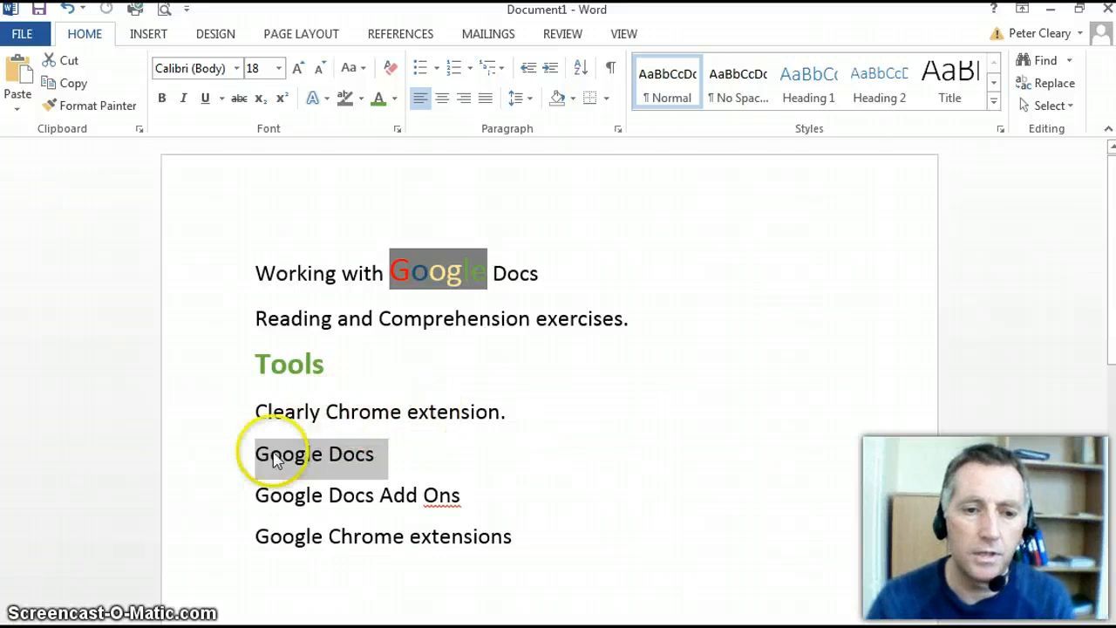
key(Right)
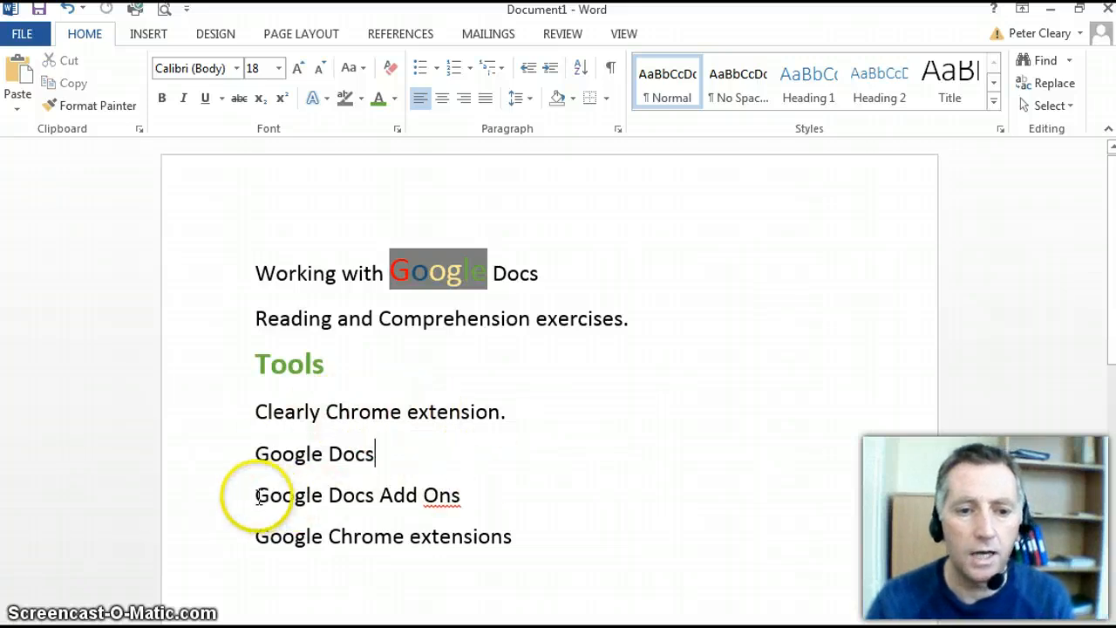
drag(256, 496, 478, 501)
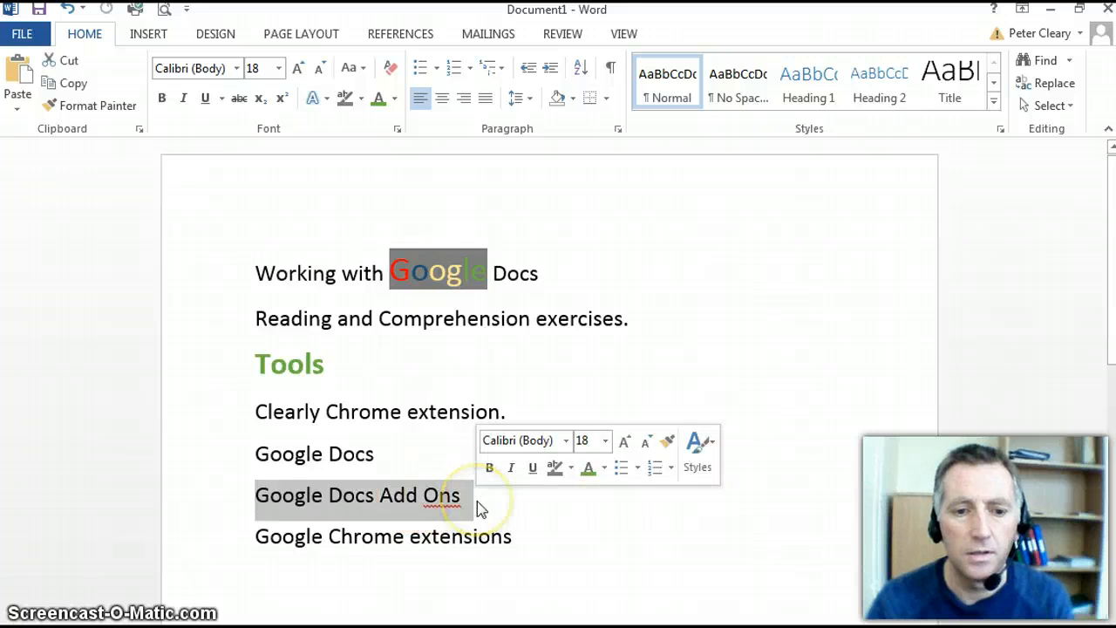
click(354, 527)
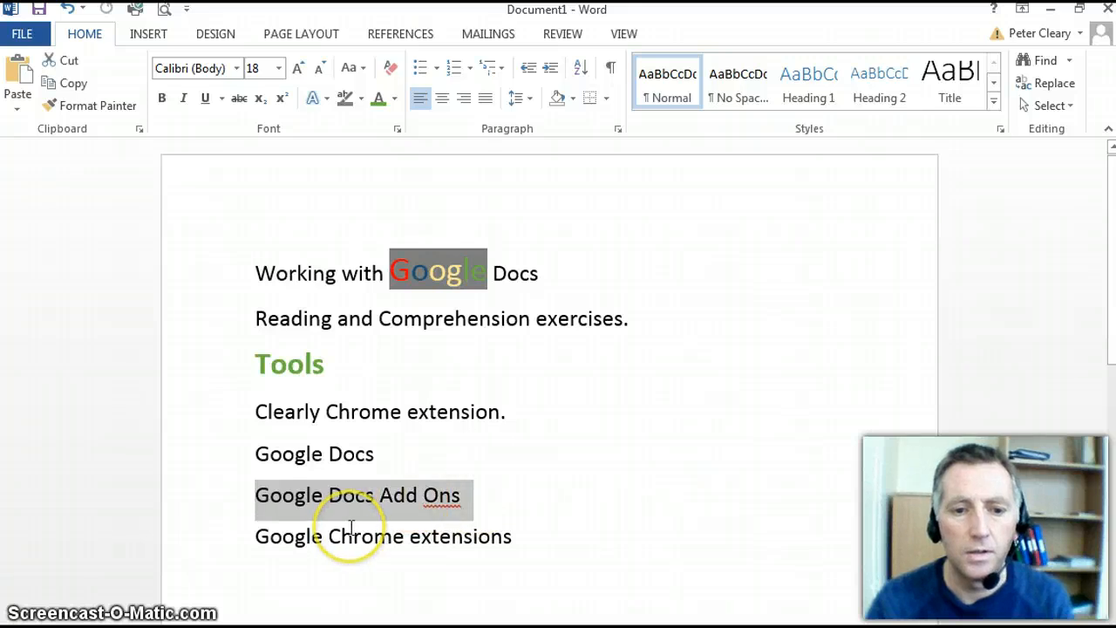